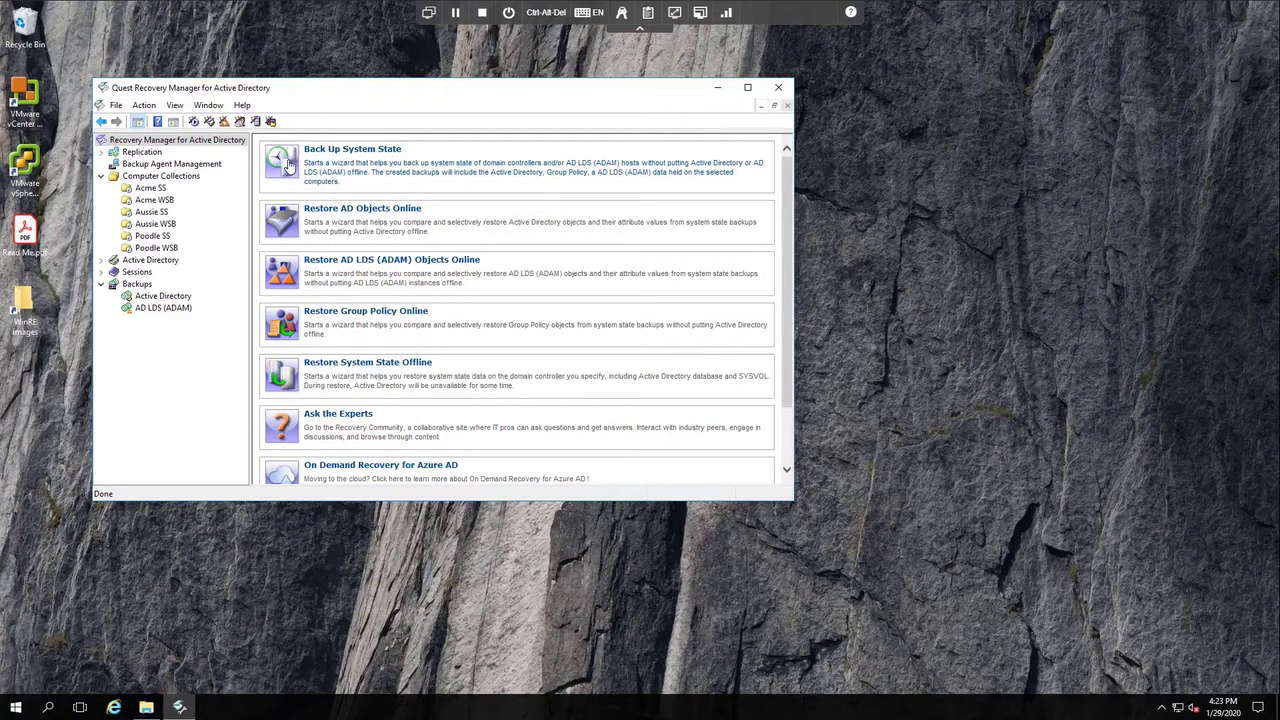
left_click(176, 179)
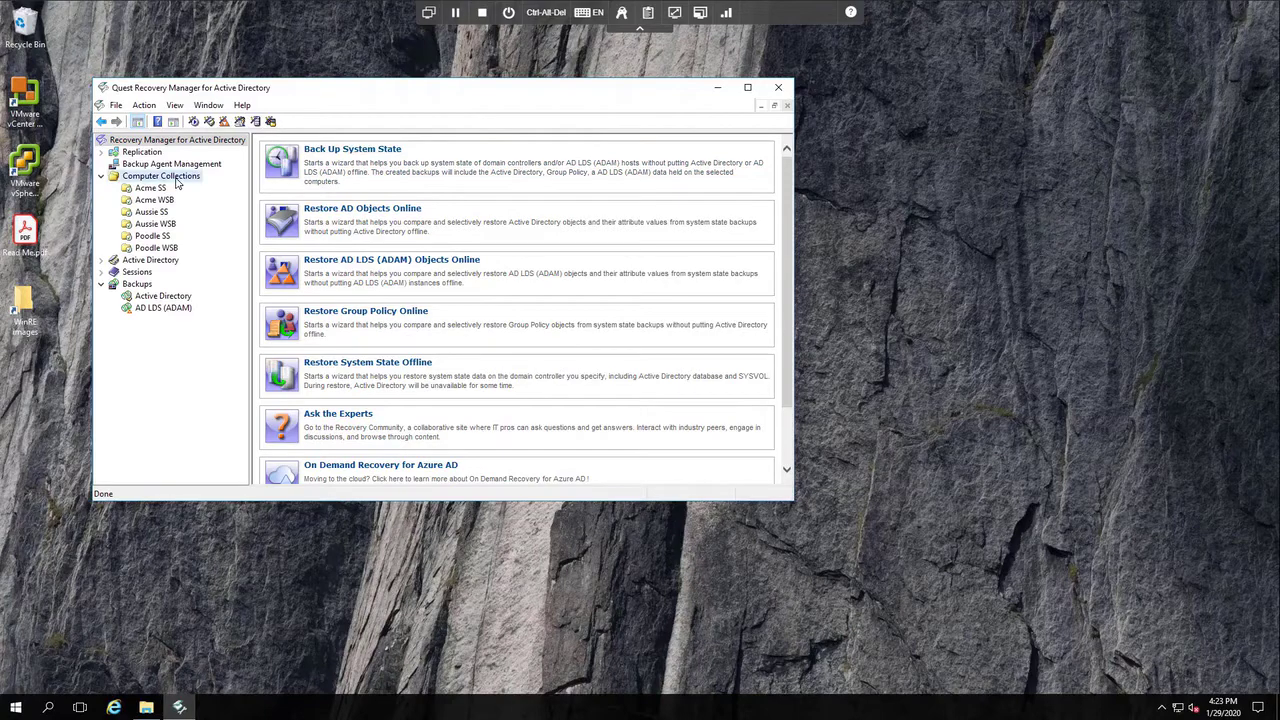
right_click(176, 181)
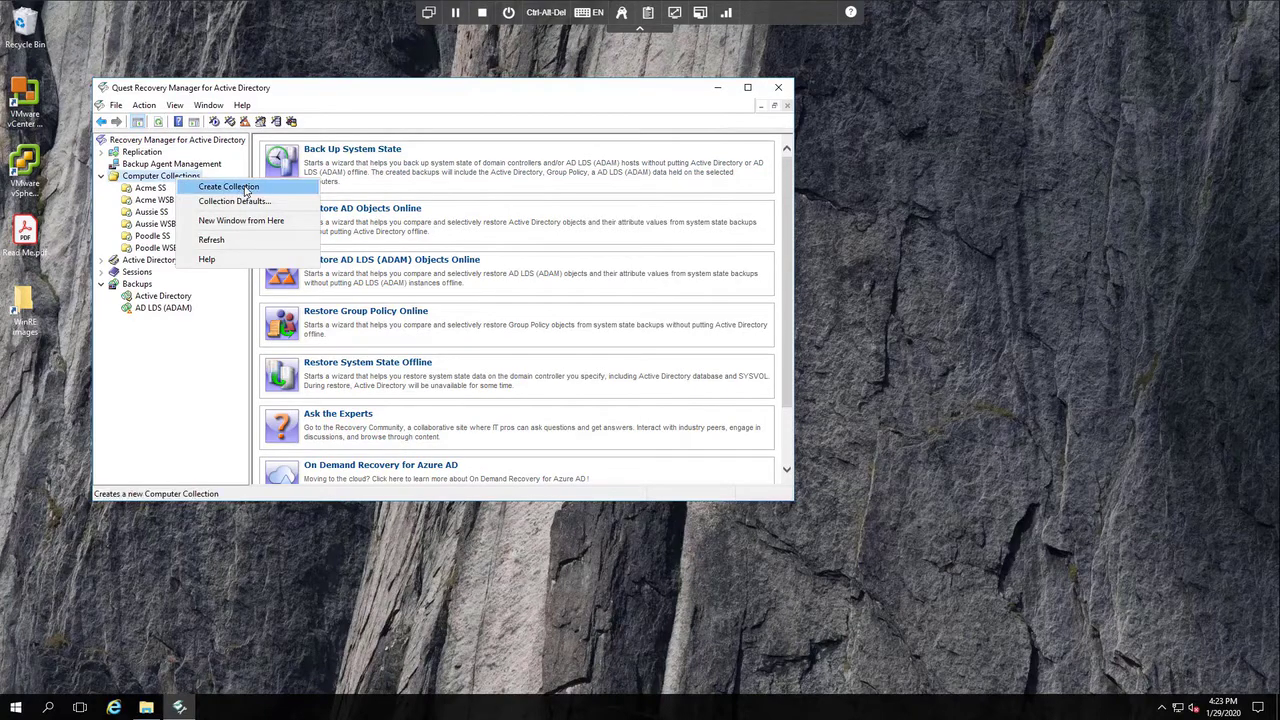
left_click(218, 283)
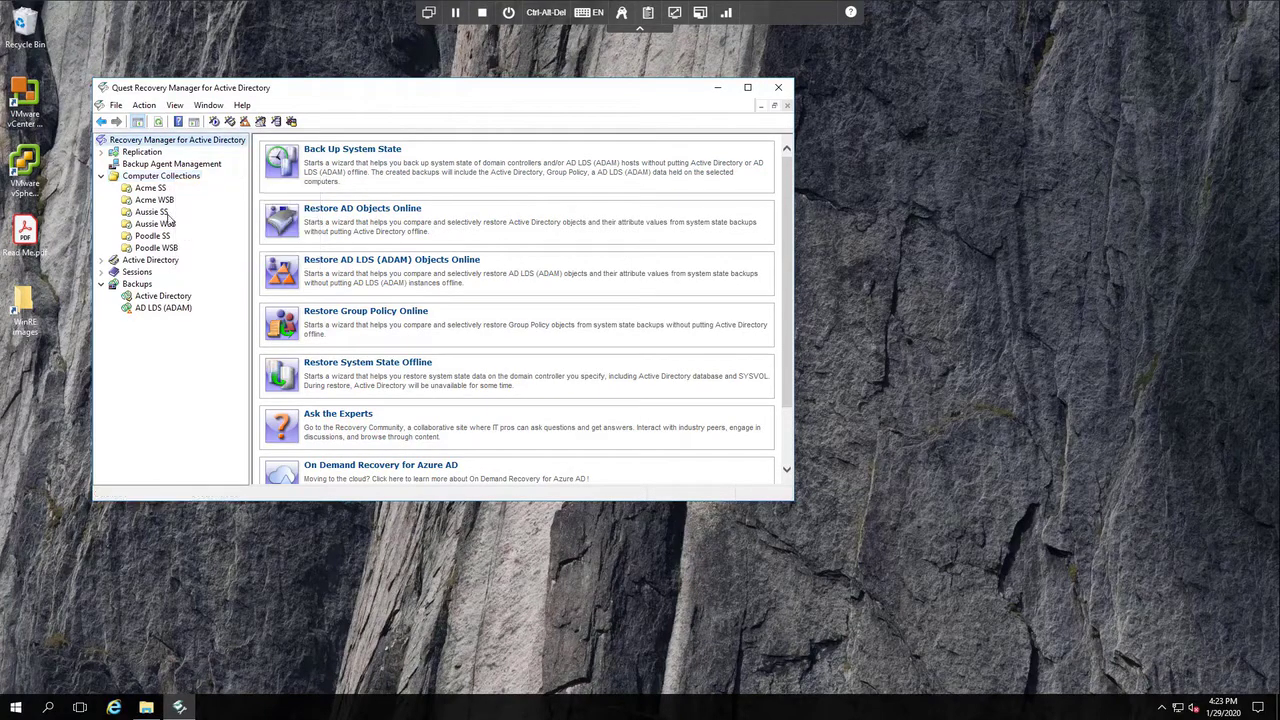
Open the properties of the Acme SS and Acme WSB collections and place the two dialogs side by side.
right_click(144, 191)
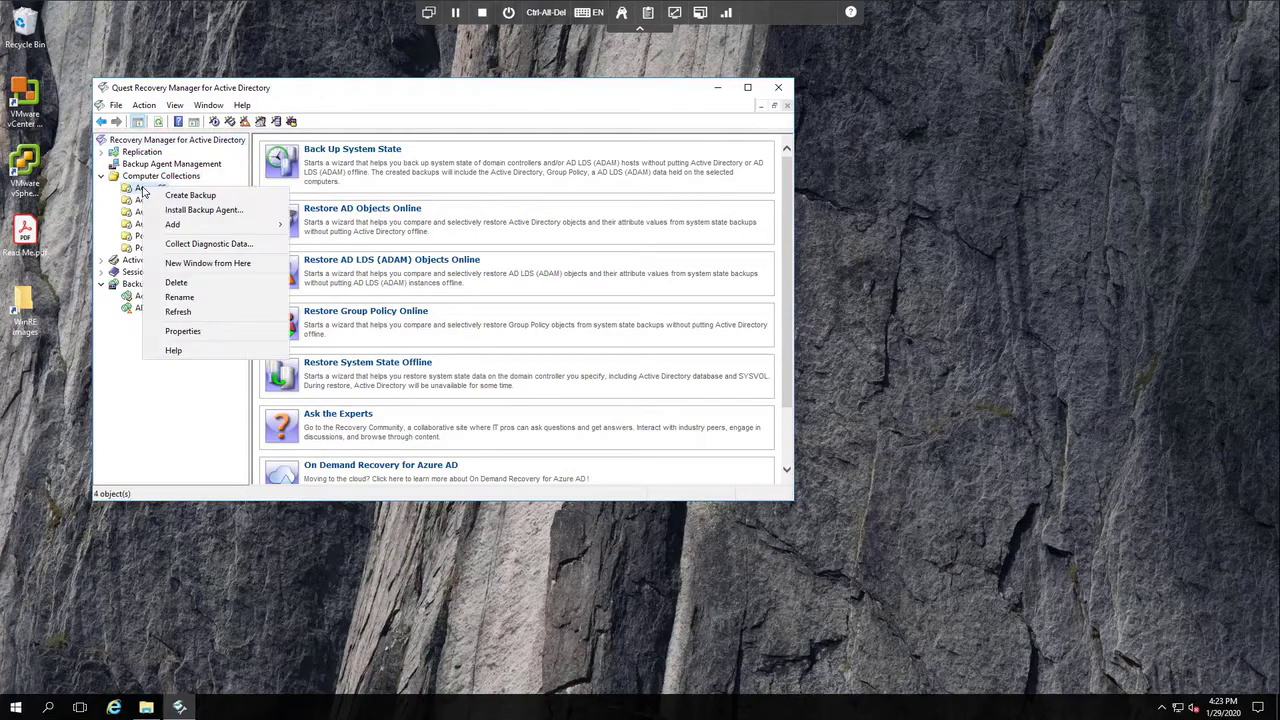
left_click(185, 331)
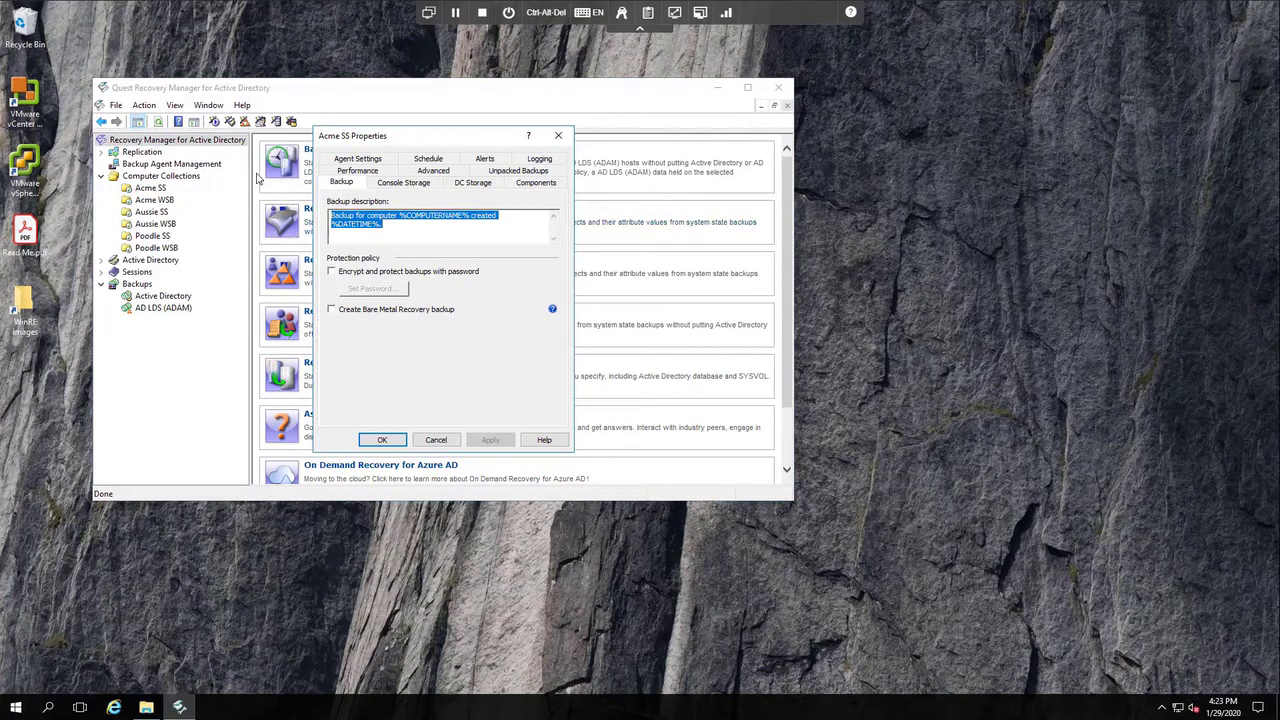
left_click(163, 203)
right_click(163, 203)
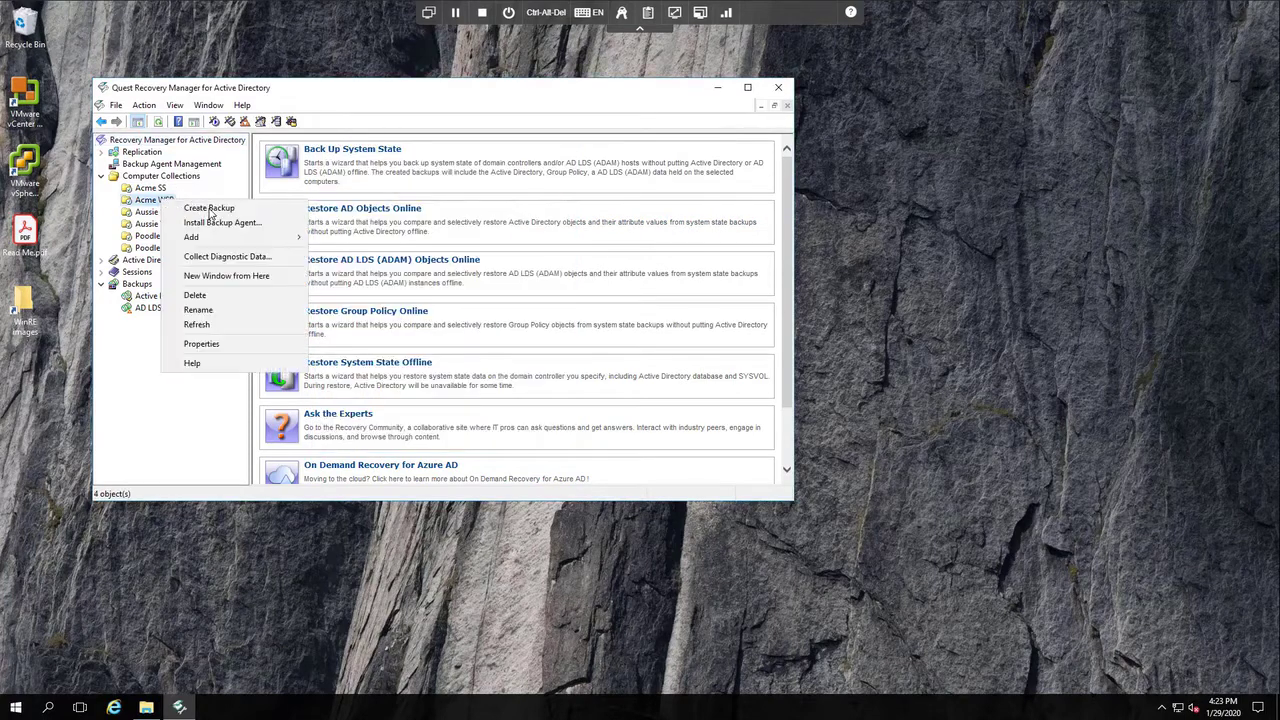
left_click(233, 346)
left_click(720, 90)
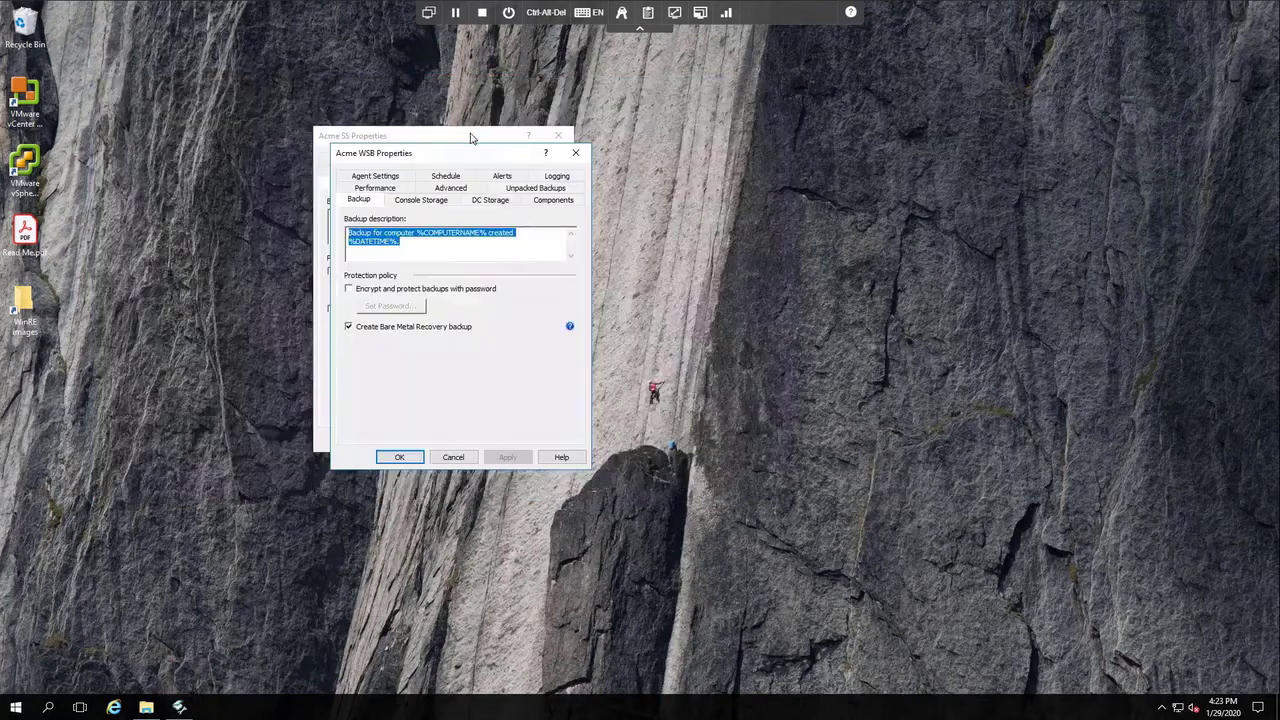
left_click_drag(406, 140, 253, 137)
left_click_drag(437, 161, 540, 144)
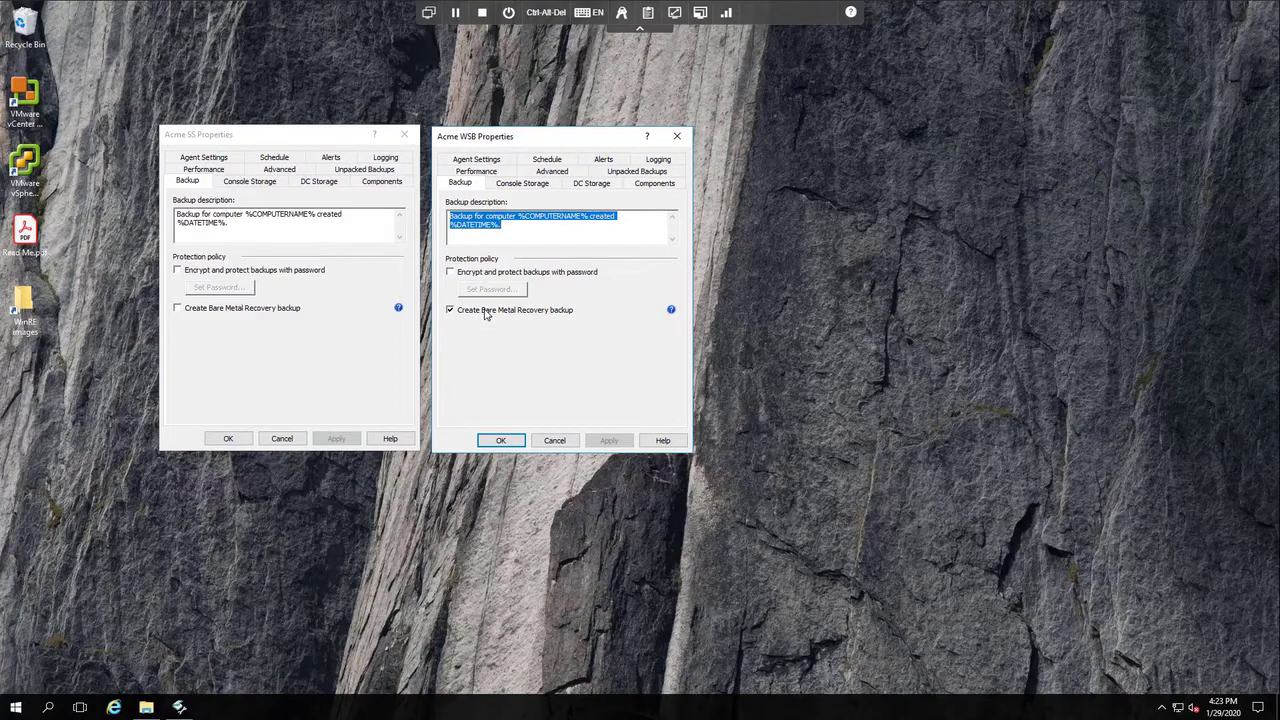
Review the Acme SS collection's console storage, DC storage, components and advanced backup settings.
left_click(252, 187)
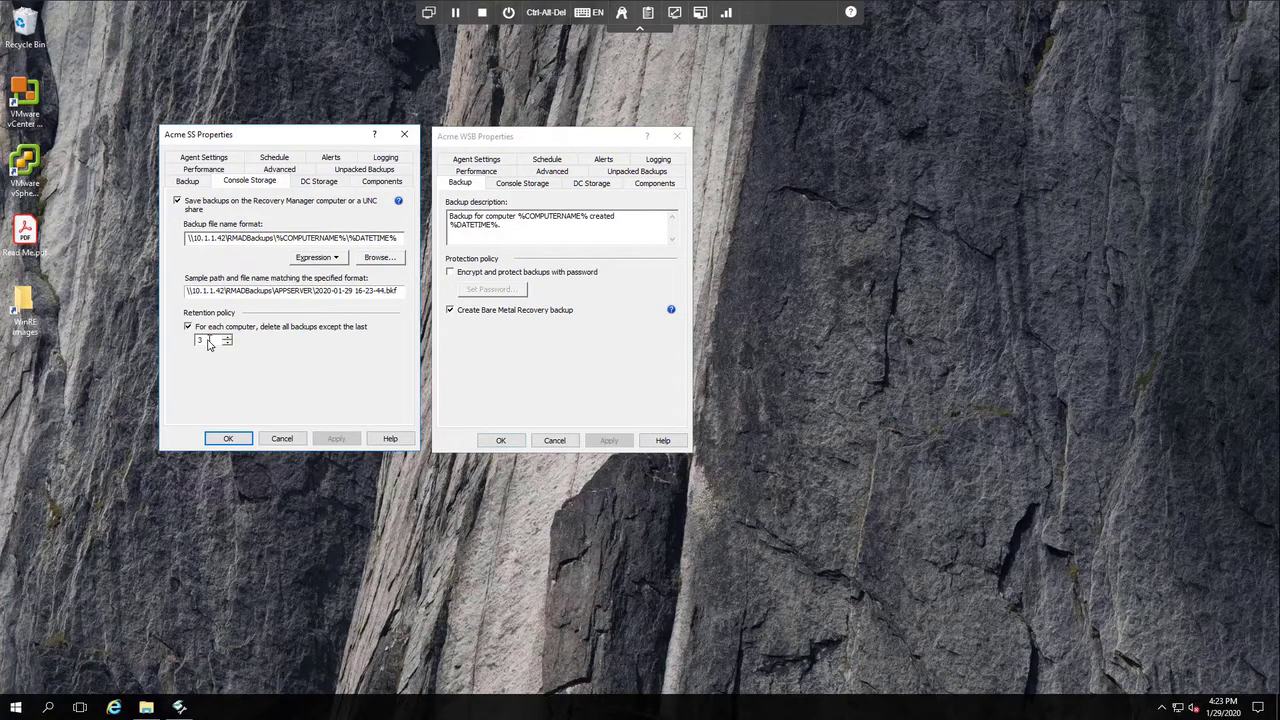
left_click(318, 188)
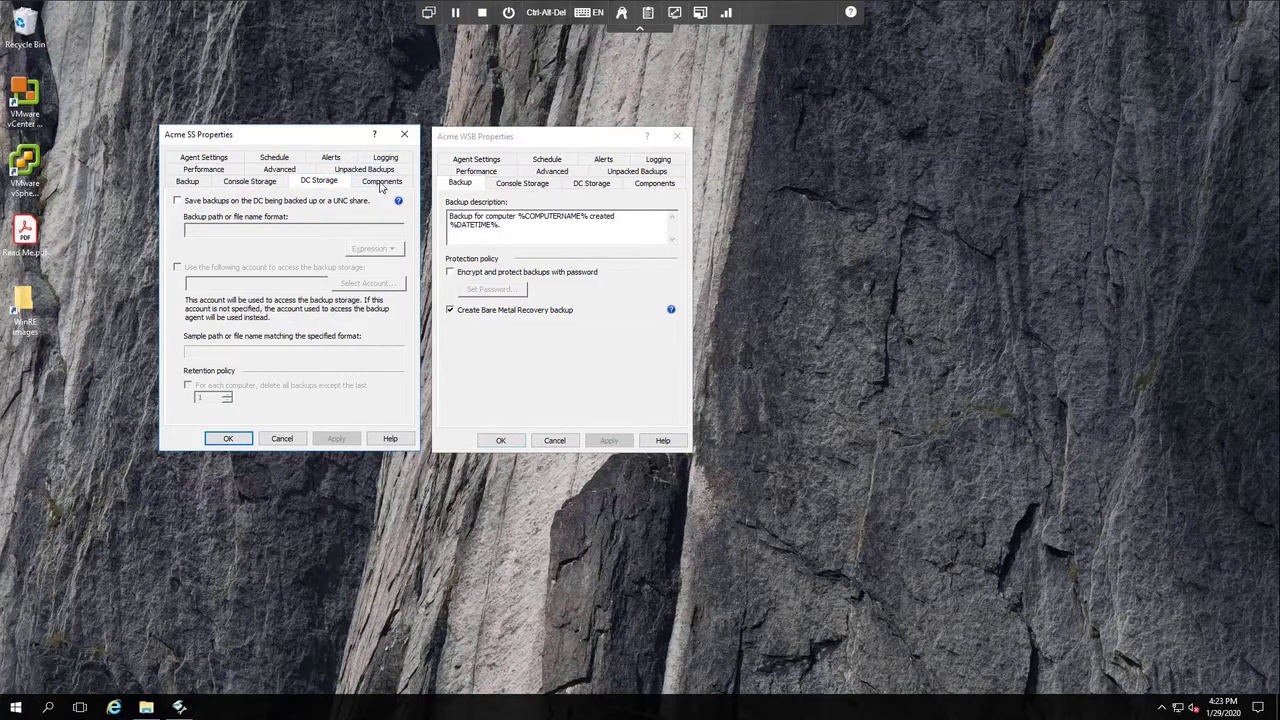
left_click(383, 183)
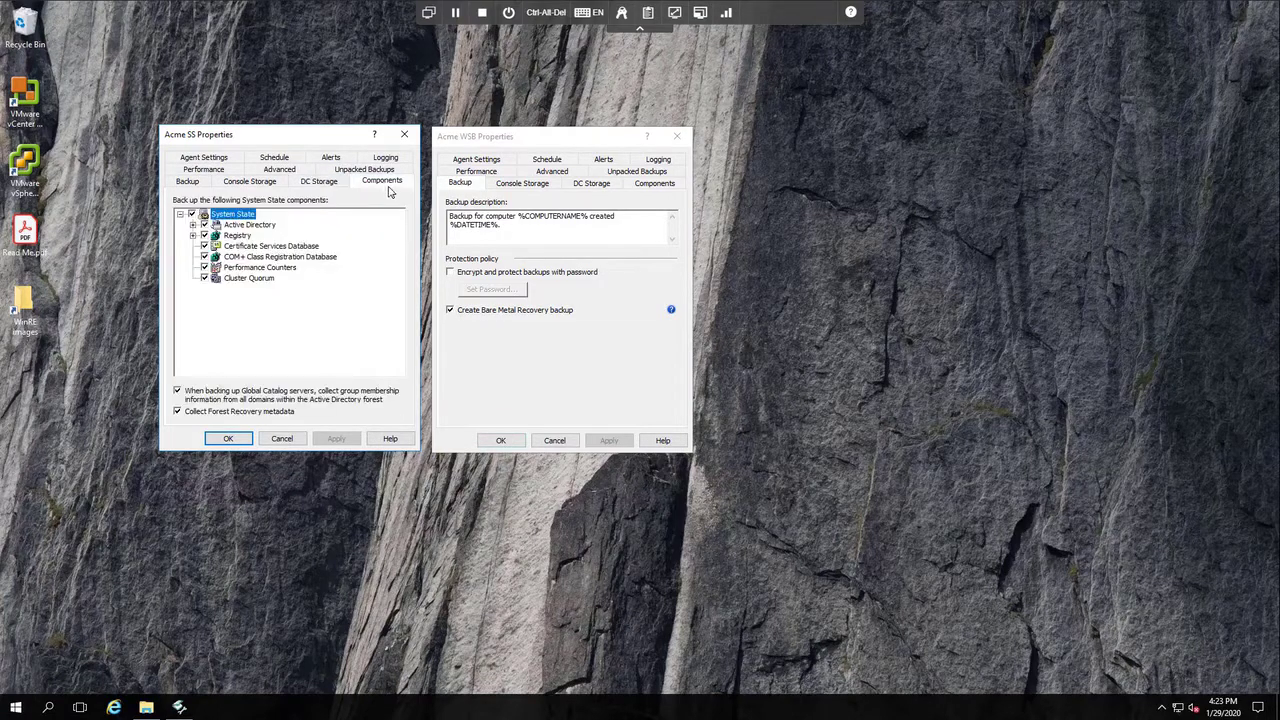
left_click(280, 172)
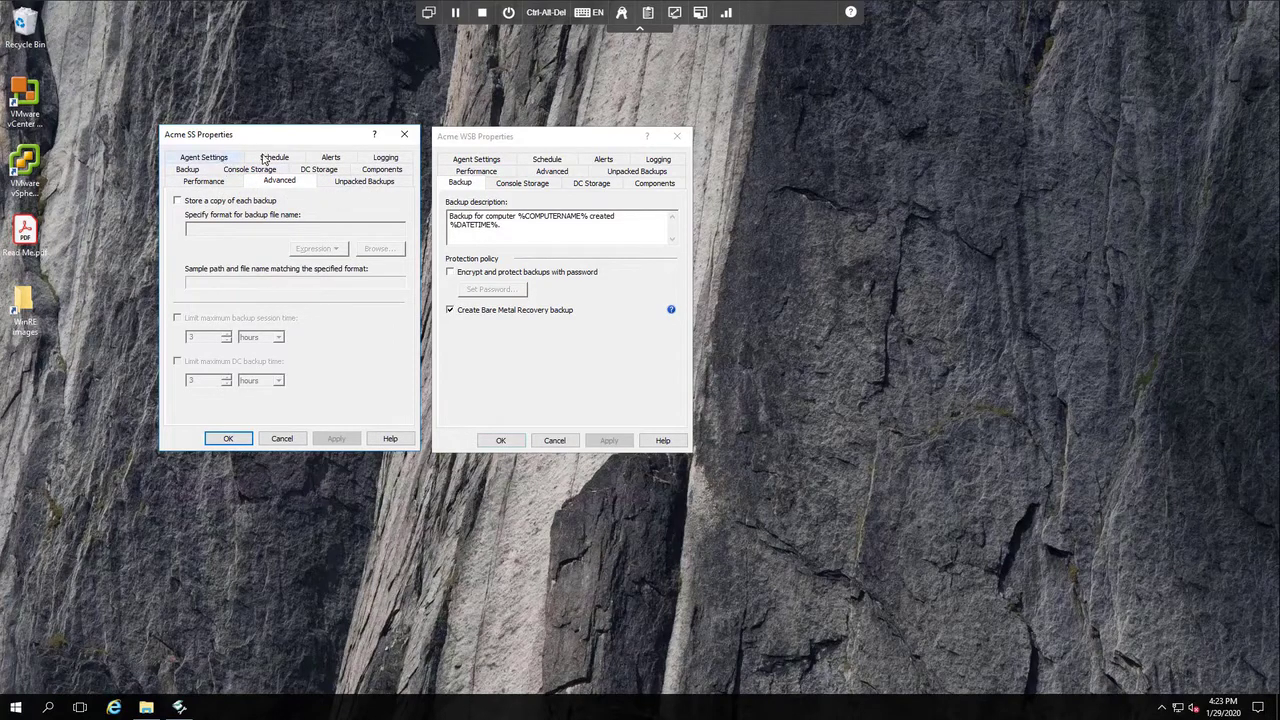
left_click(210, 175)
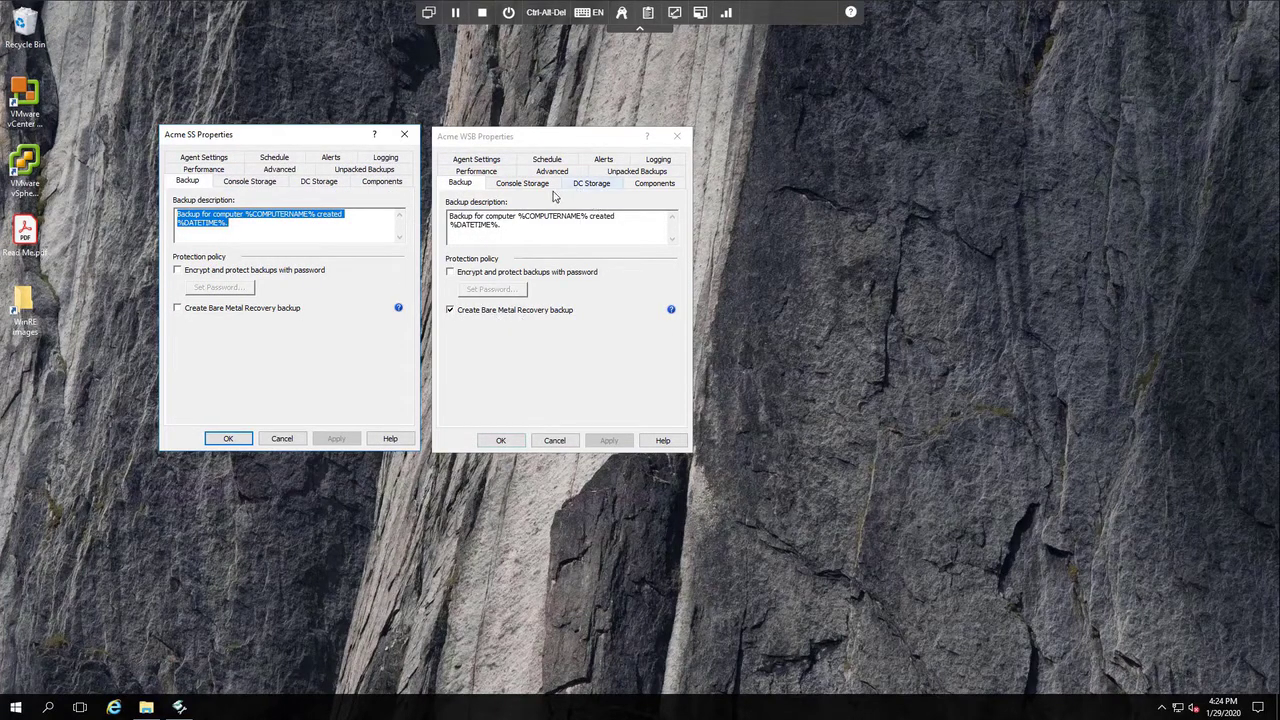
Review the Acme WSB collection's console storage, components, advanced and DC storage settings, highlighting the server part of the backup path.
left_click(522, 186)
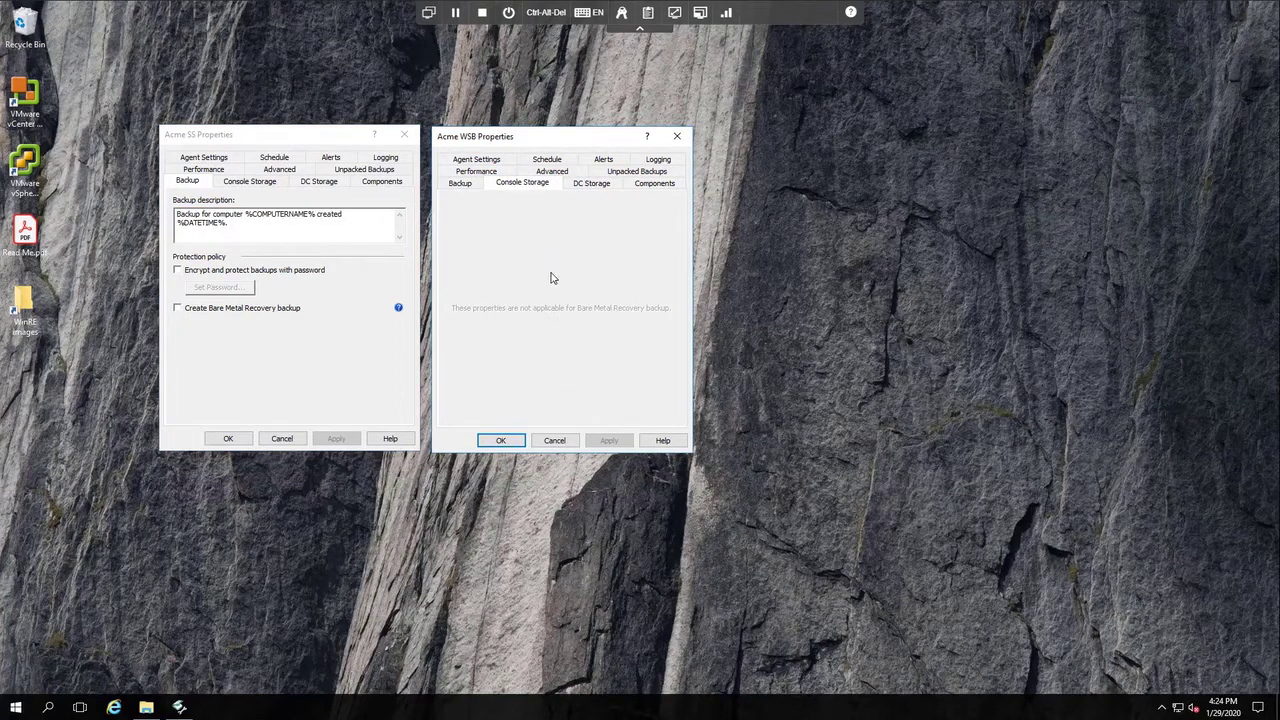
left_click(652, 184)
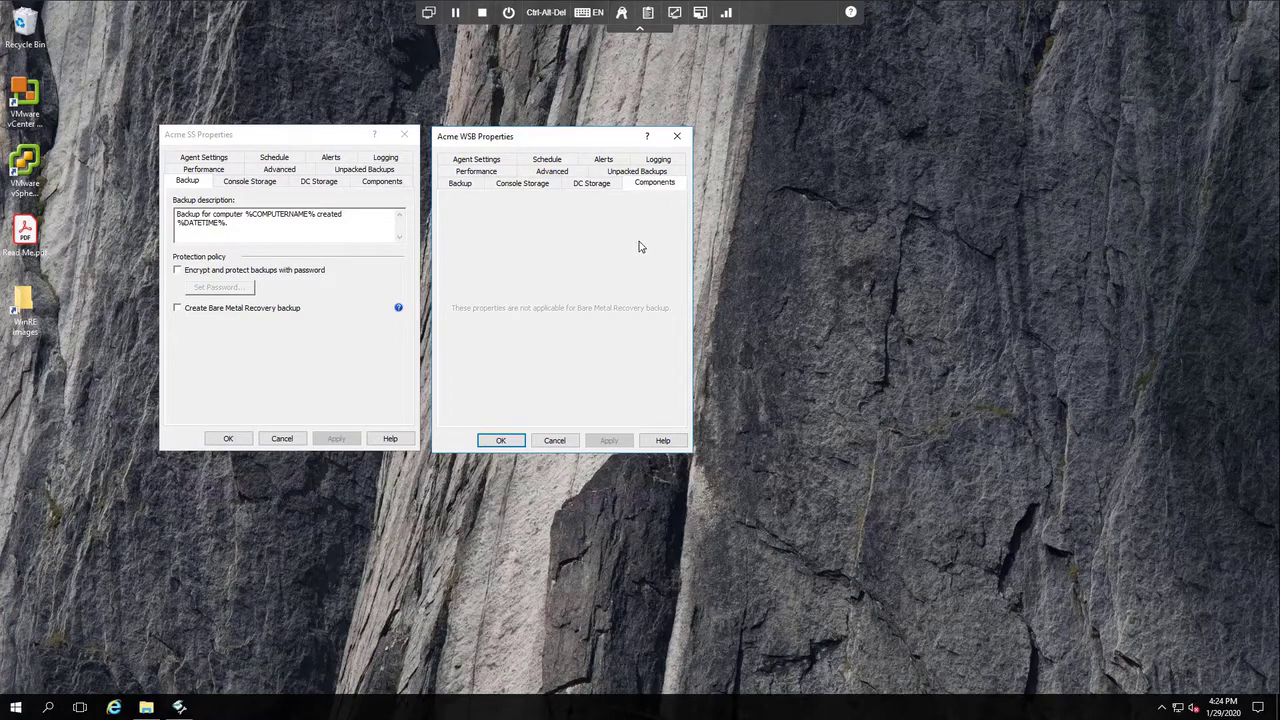
left_click(565, 173)
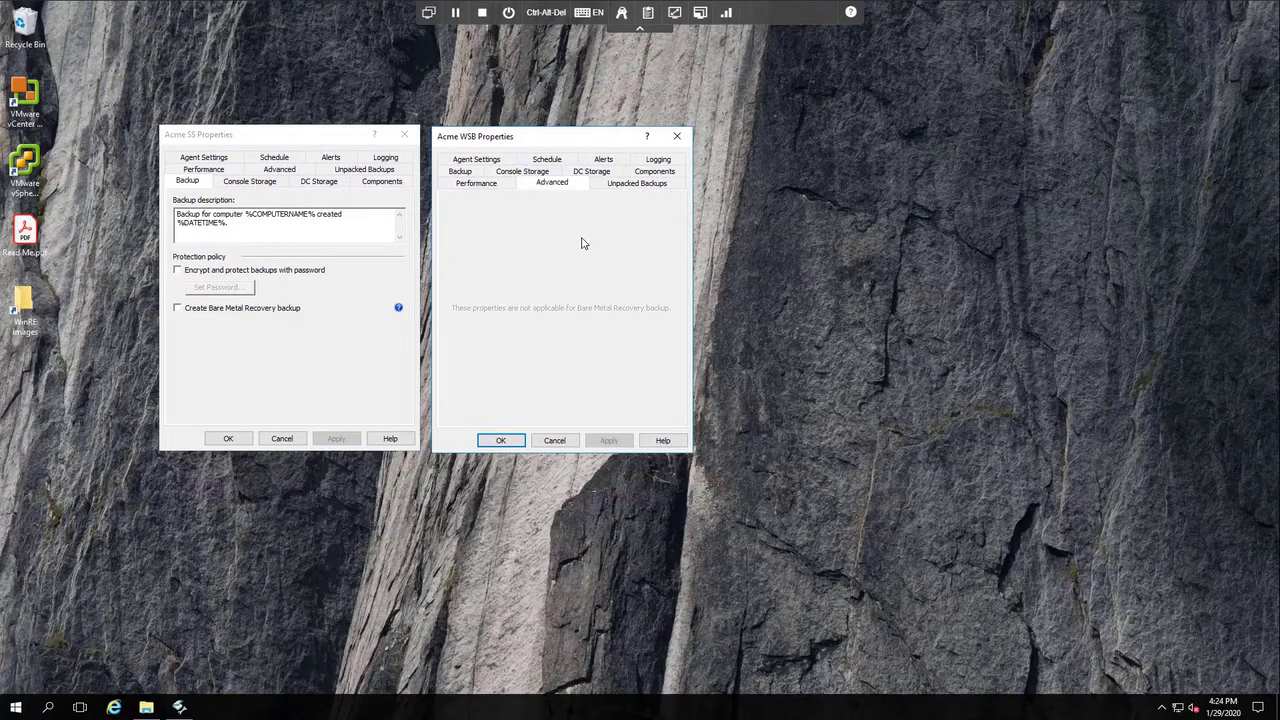
left_click(598, 173)
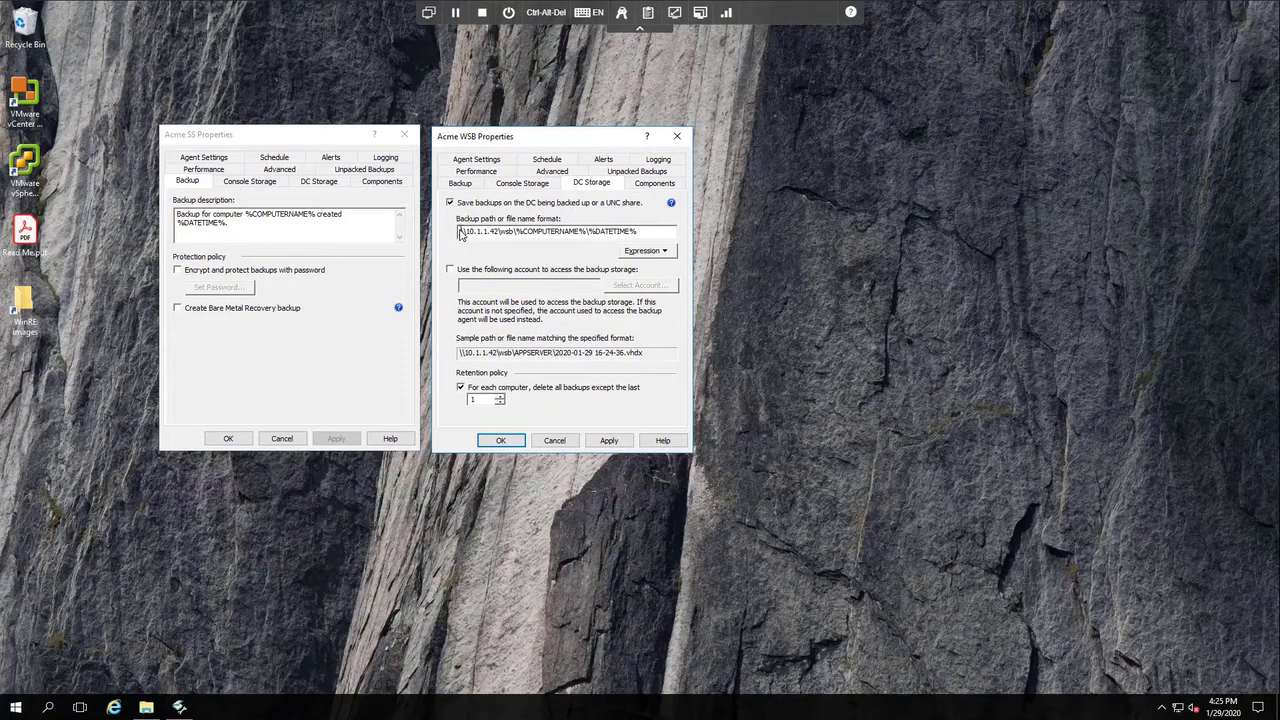
left_click_drag(463, 235, 505, 237)
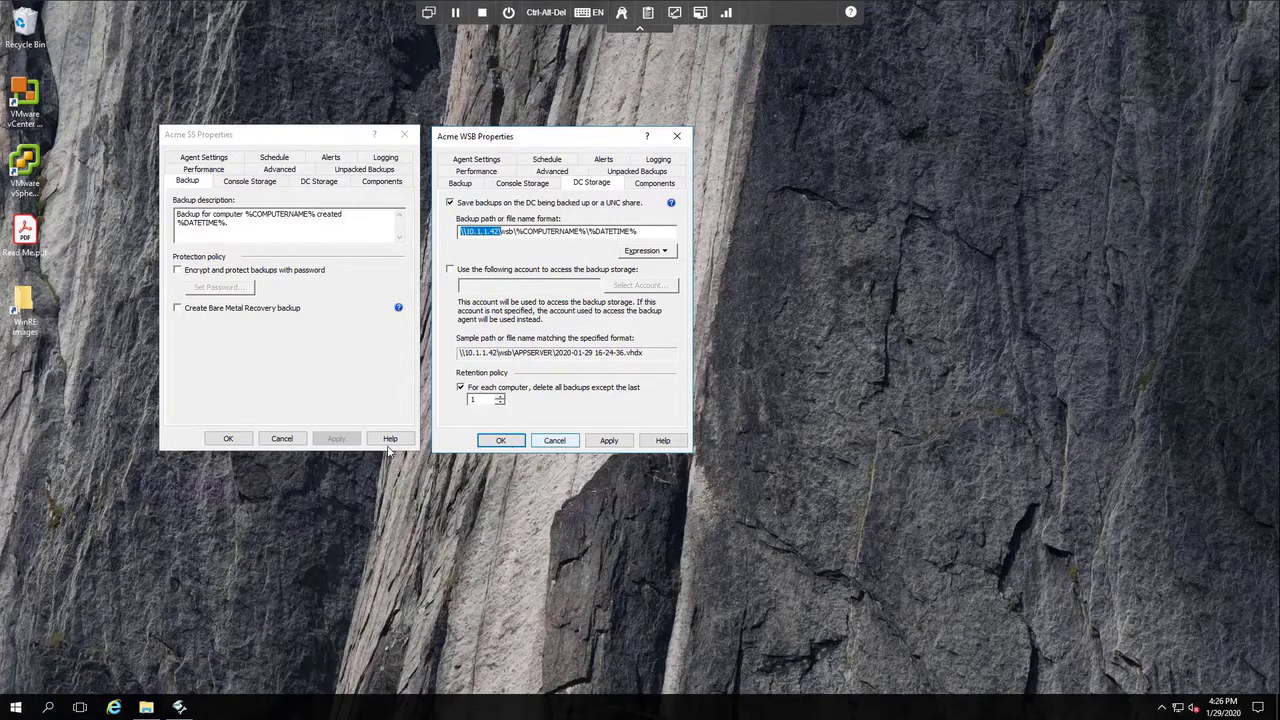
Close both collection properties dialogs and list the Active Directory backups sorted by backup type.
left_click(280, 439)
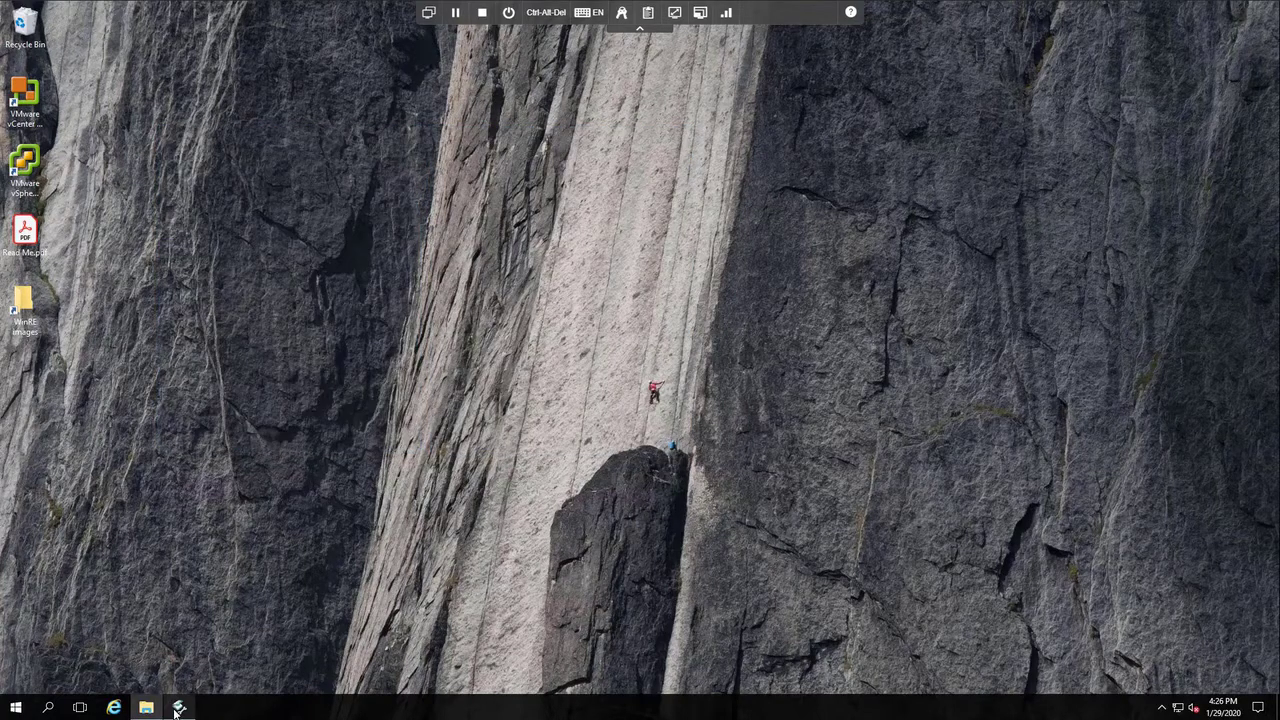
left_click(178, 708)
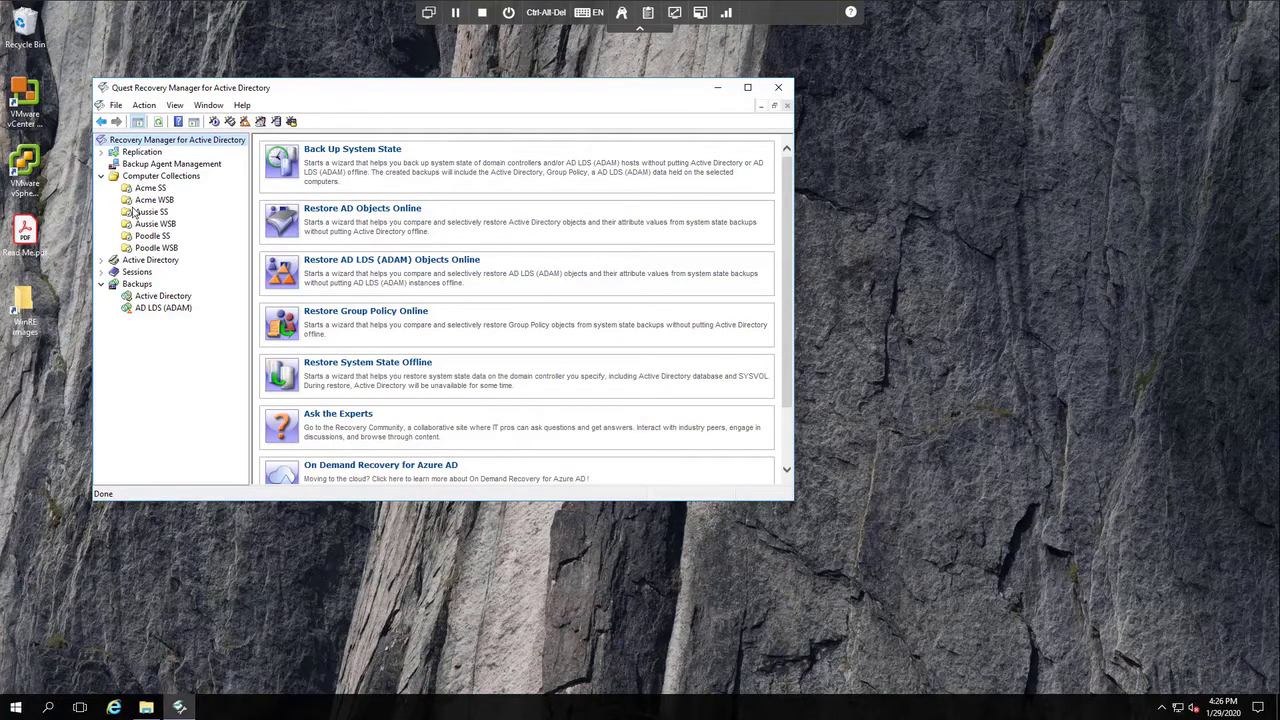
left_click(155, 297)
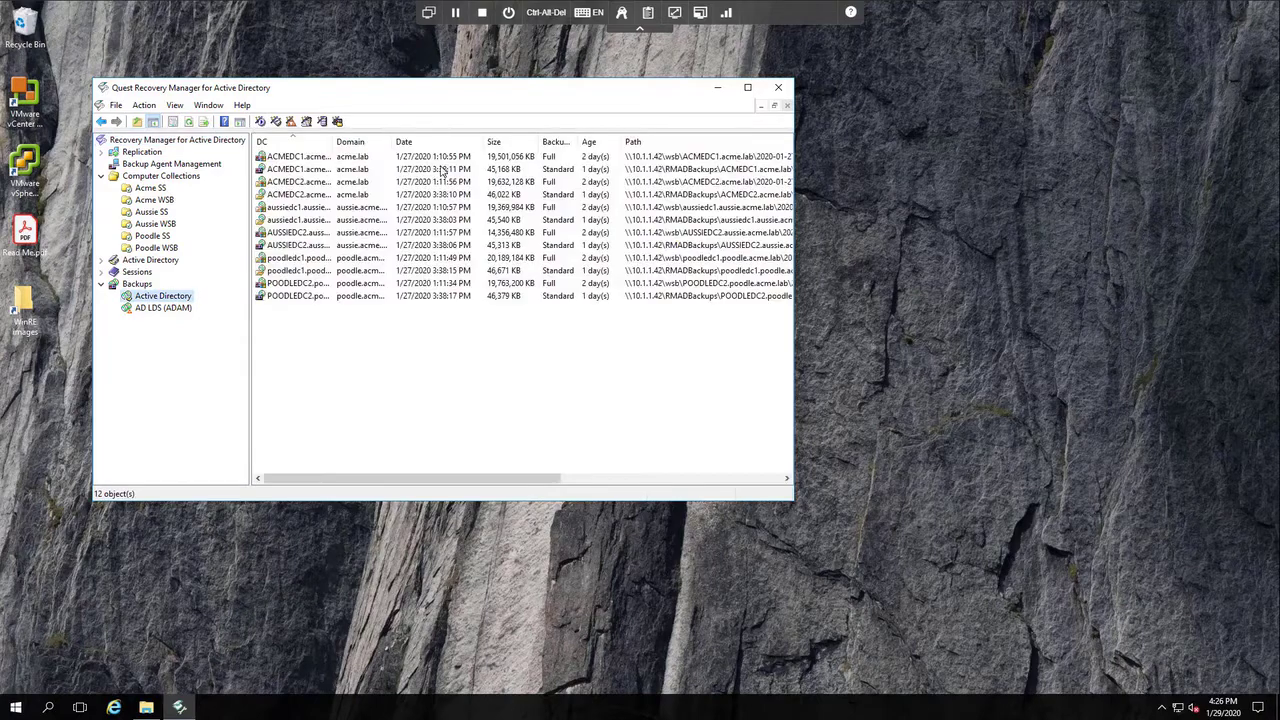
left_click(557, 145)
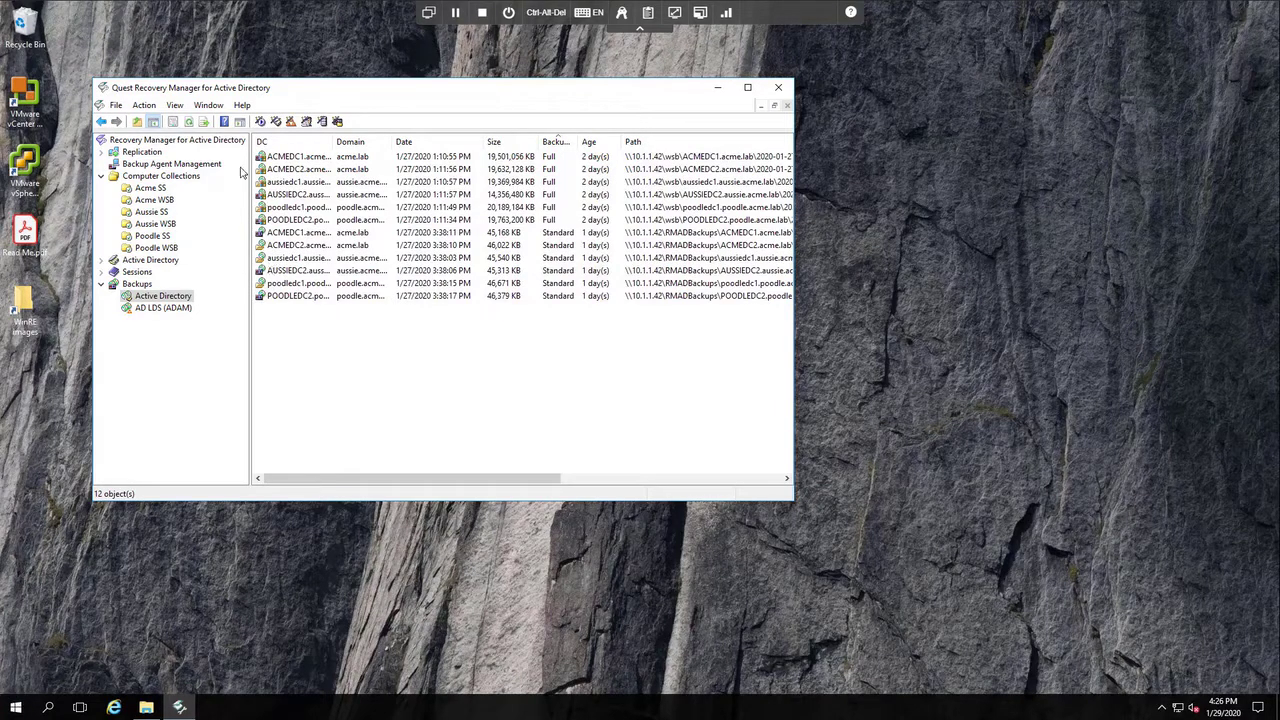
Start the Forest Recovery Console from the Recovery Manager start page and dismiss its new recovery project wizard.
left_click(216, 142)
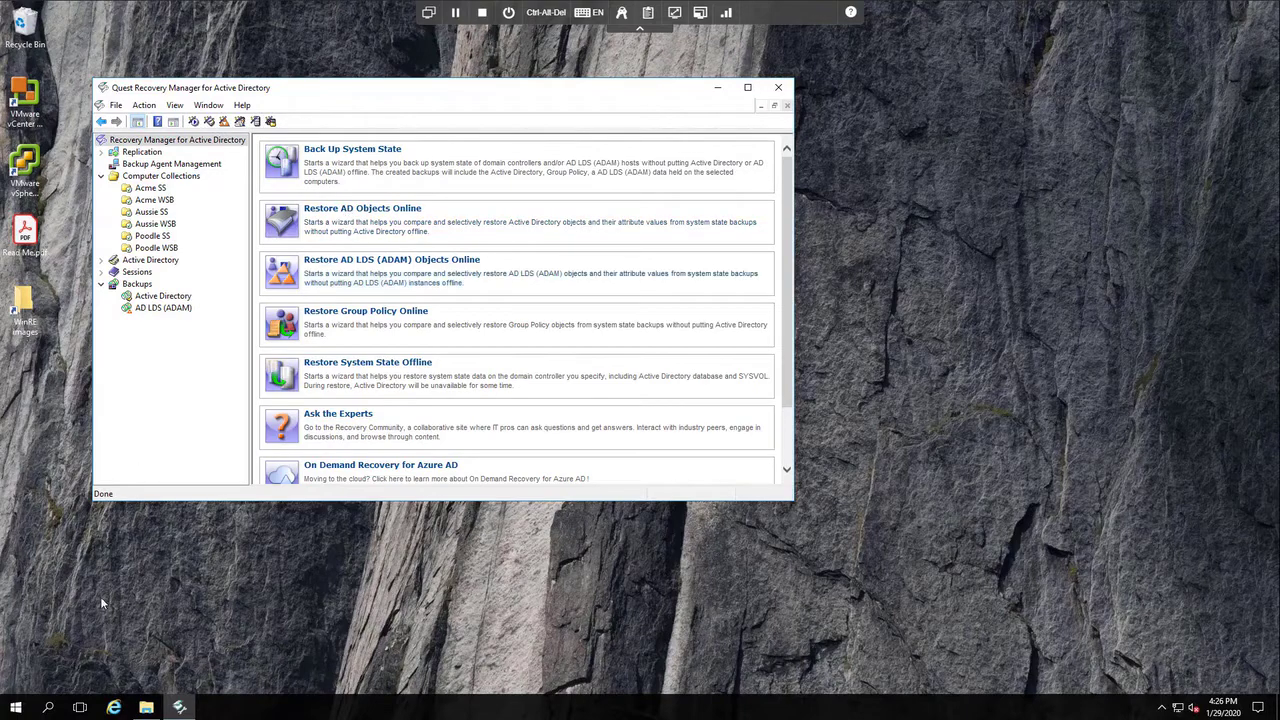
left_click(16, 707)
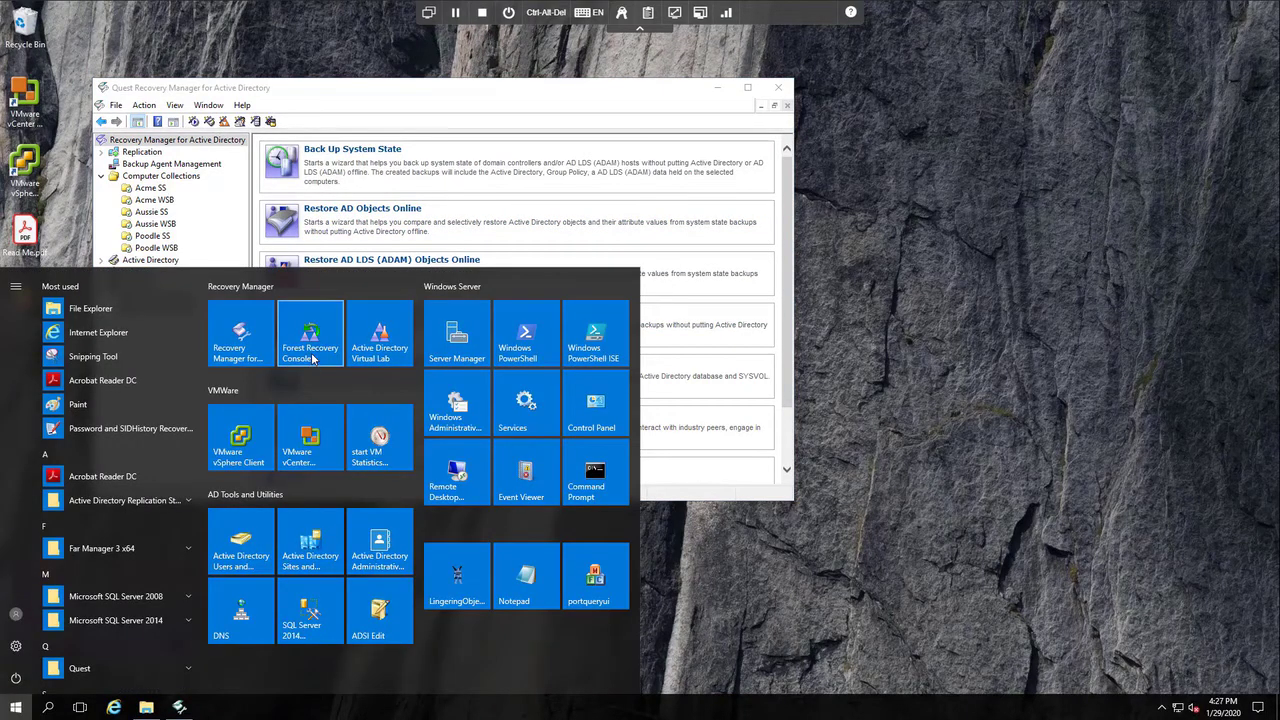
left_click(450, 83)
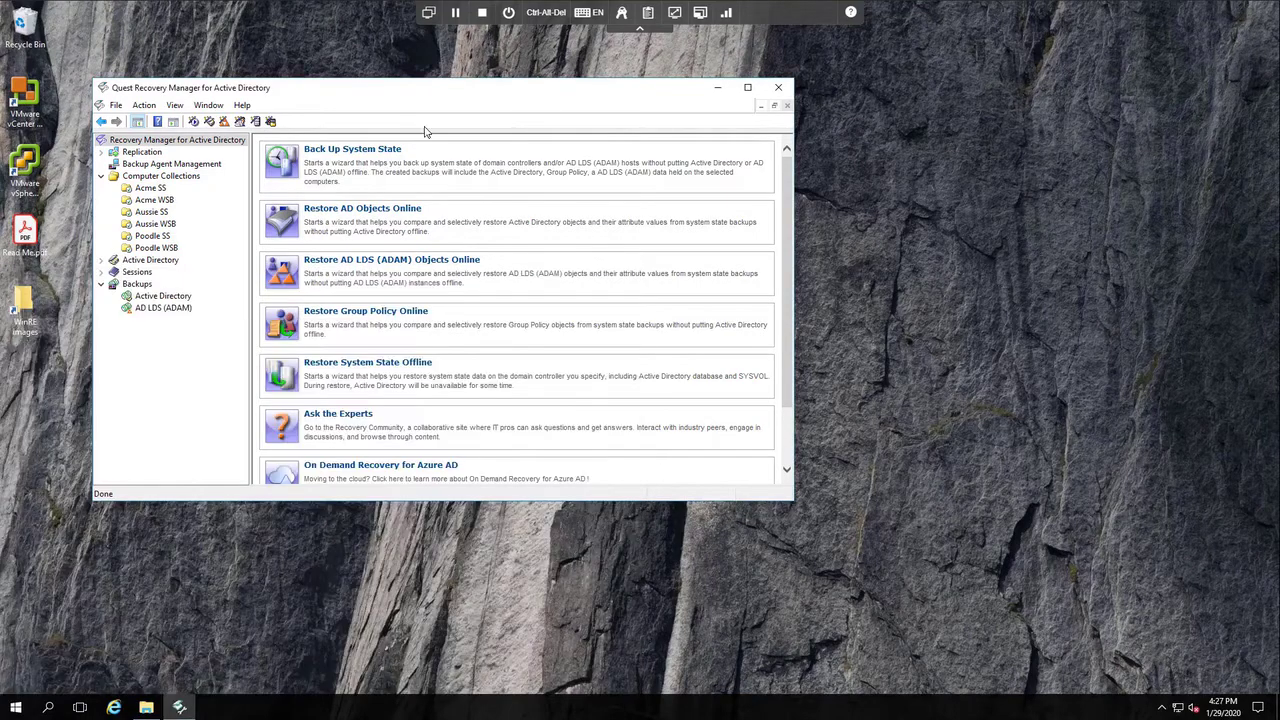
scroll(372, 280, "down", 3)
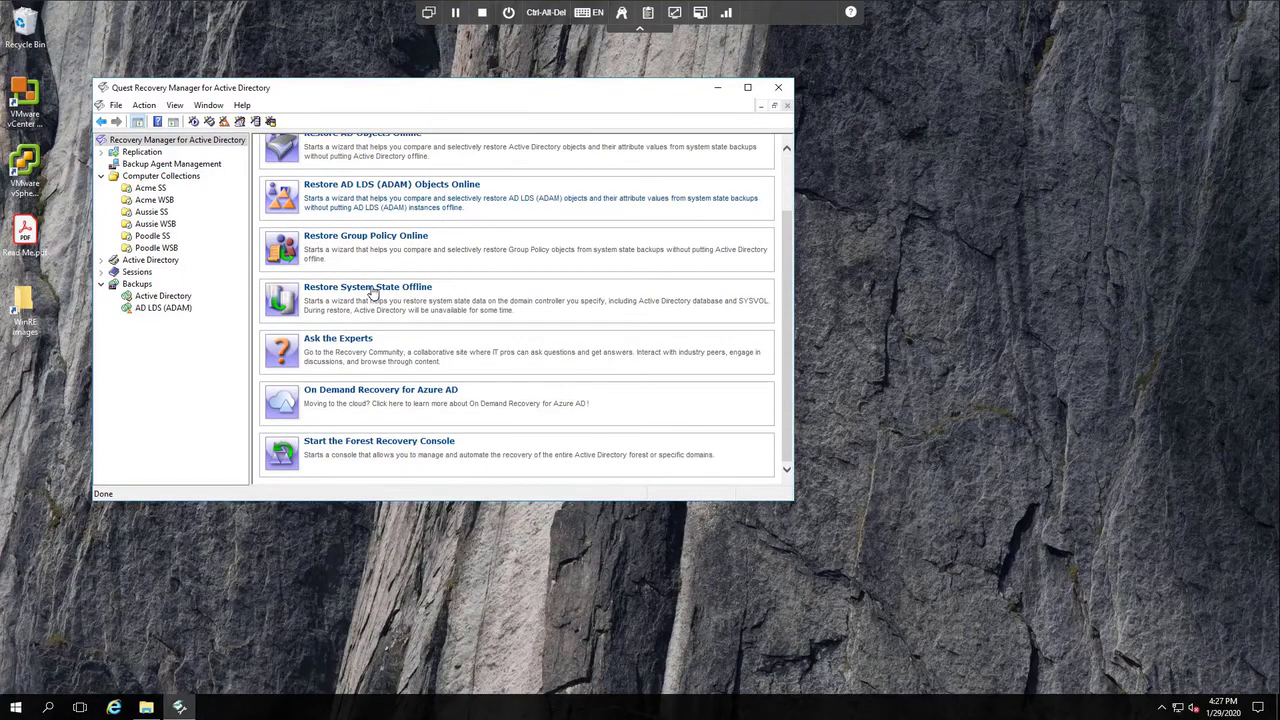
left_click(369, 448)
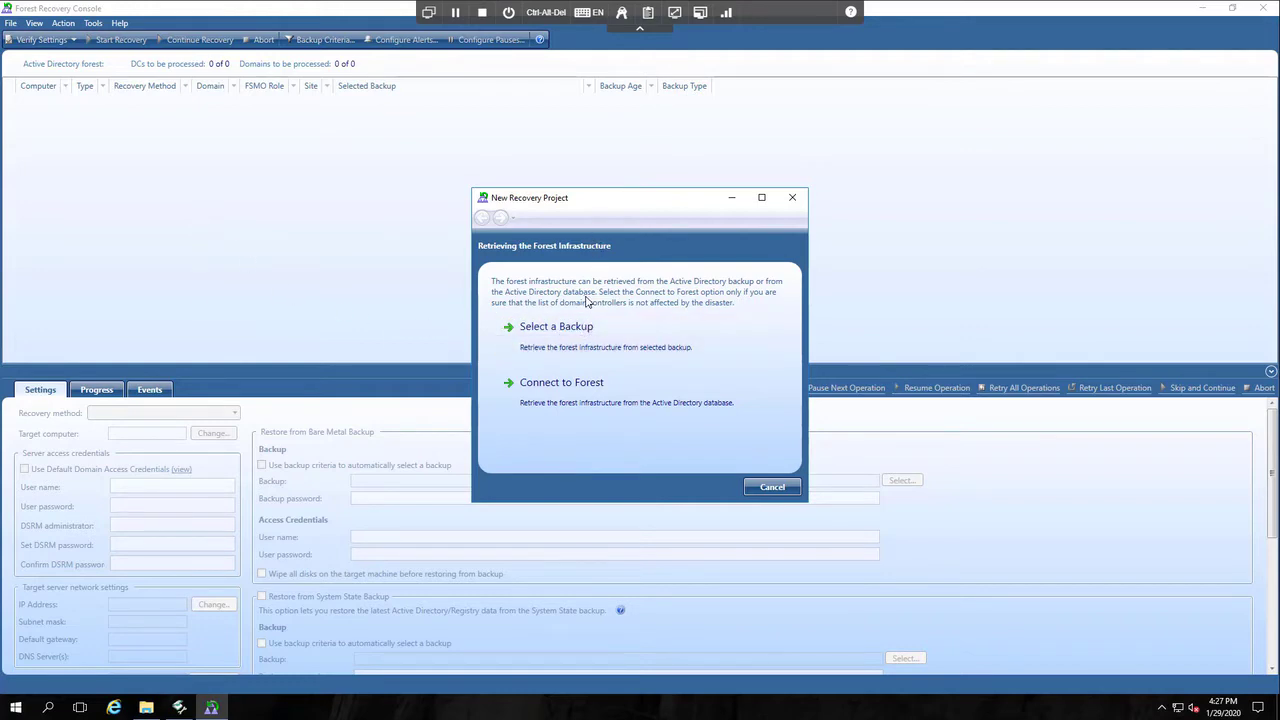
left_click(772, 488)
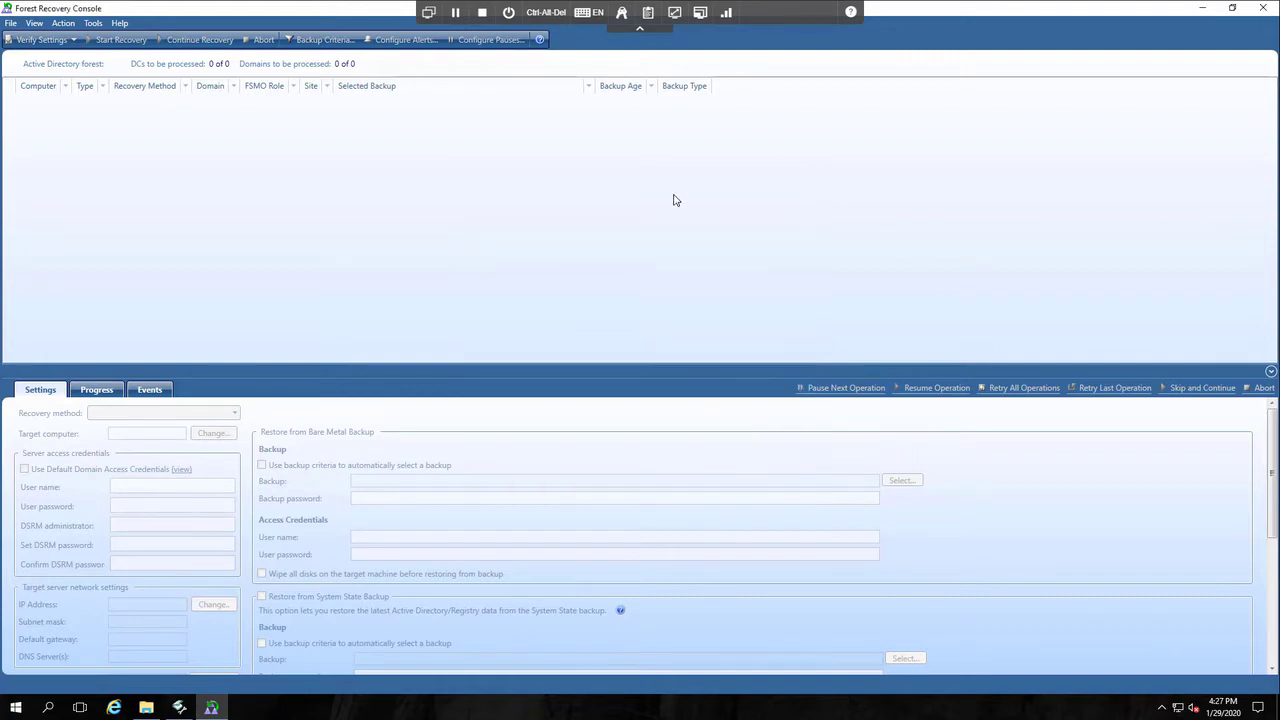
Start a new recovery project that retrieves the forest infrastructure from the System State backup of ACMEDC1.acme.lab.
left_click(11, 24)
left_click(10, 24)
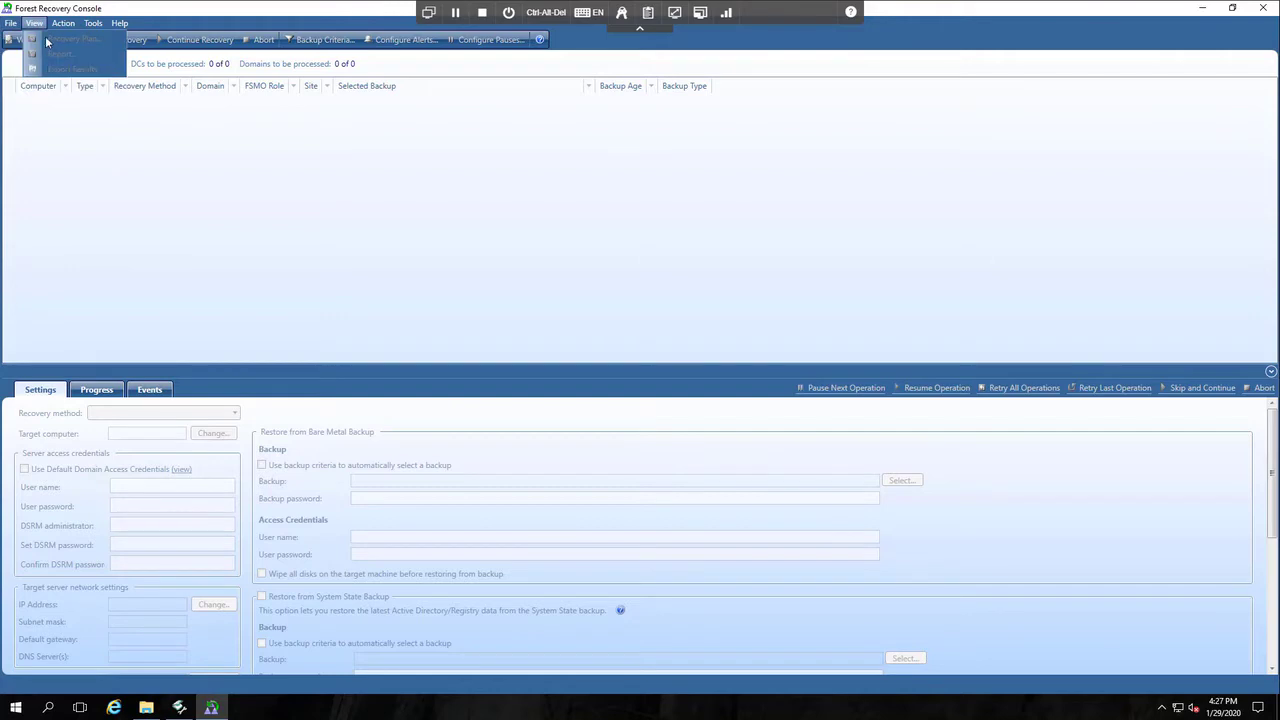
left_click(9, 24)
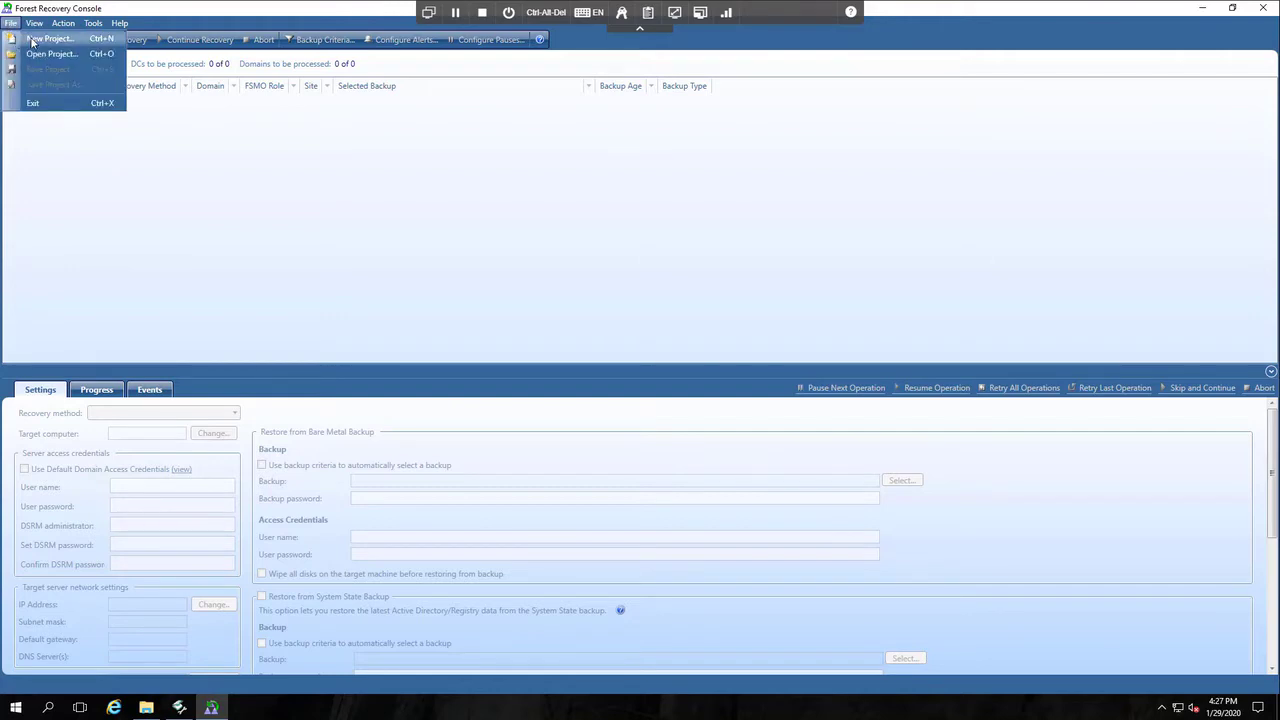
left_click(31, 40)
left_click(557, 333)
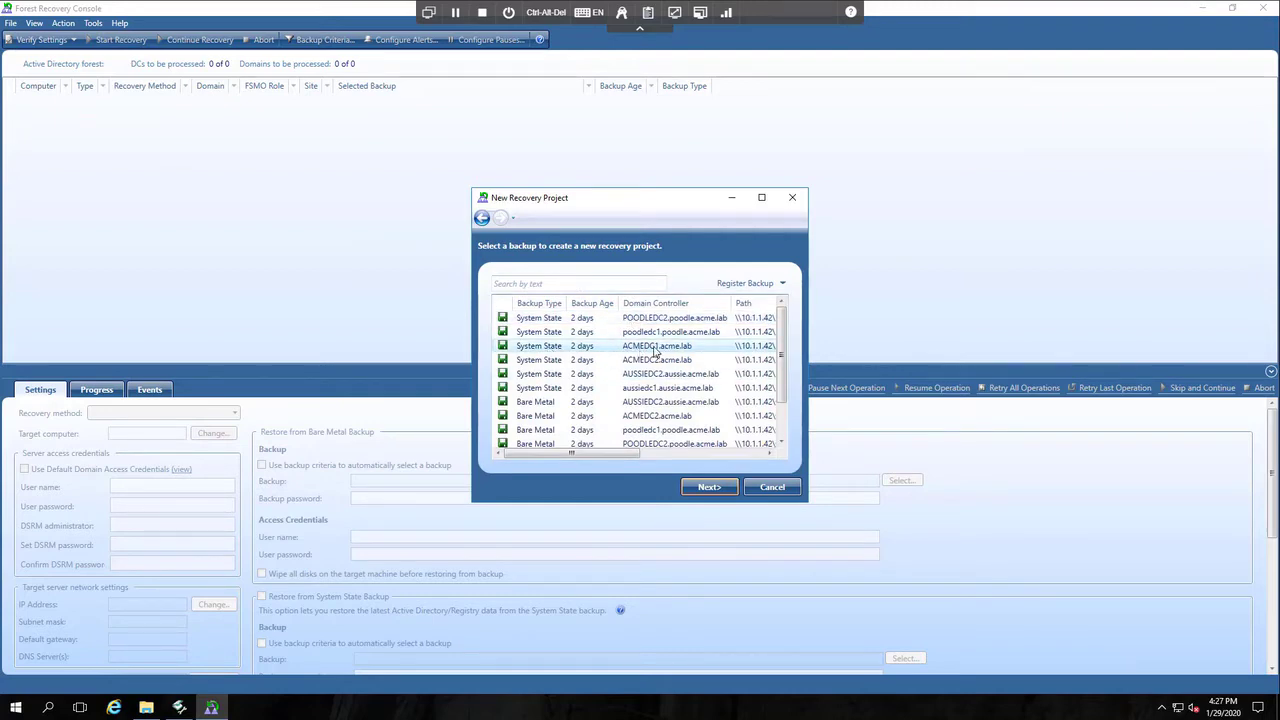
left_click(625, 349)
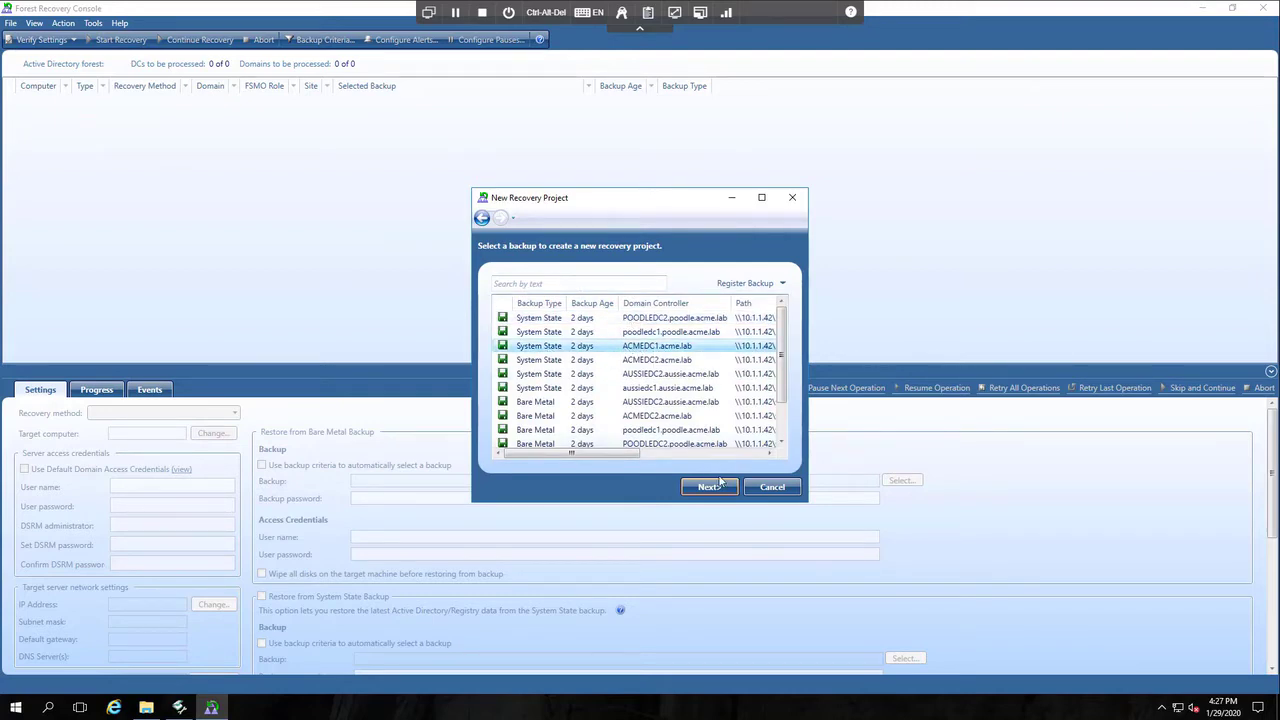
left_click(709, 487)
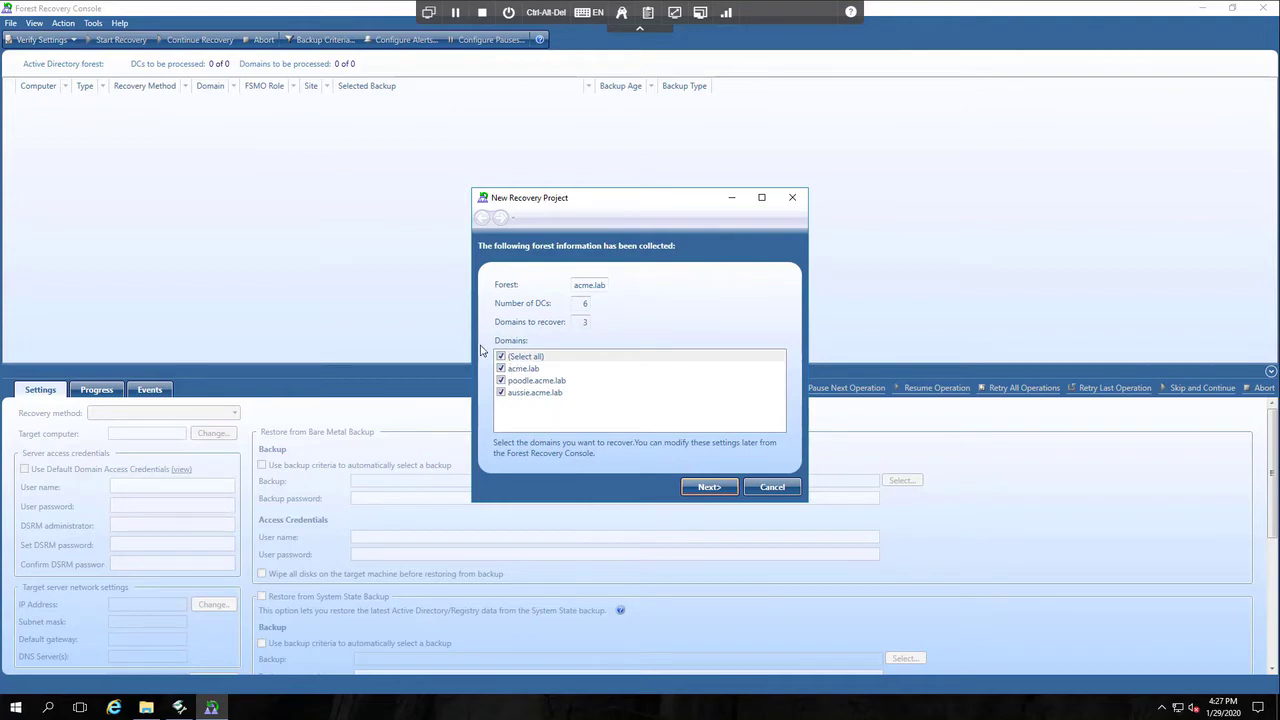
Accept all domains of the acme.lab forest for recovery and name the project file "Test - BMR and IFM".
left_click(710, 487)
left_click(761, 288)
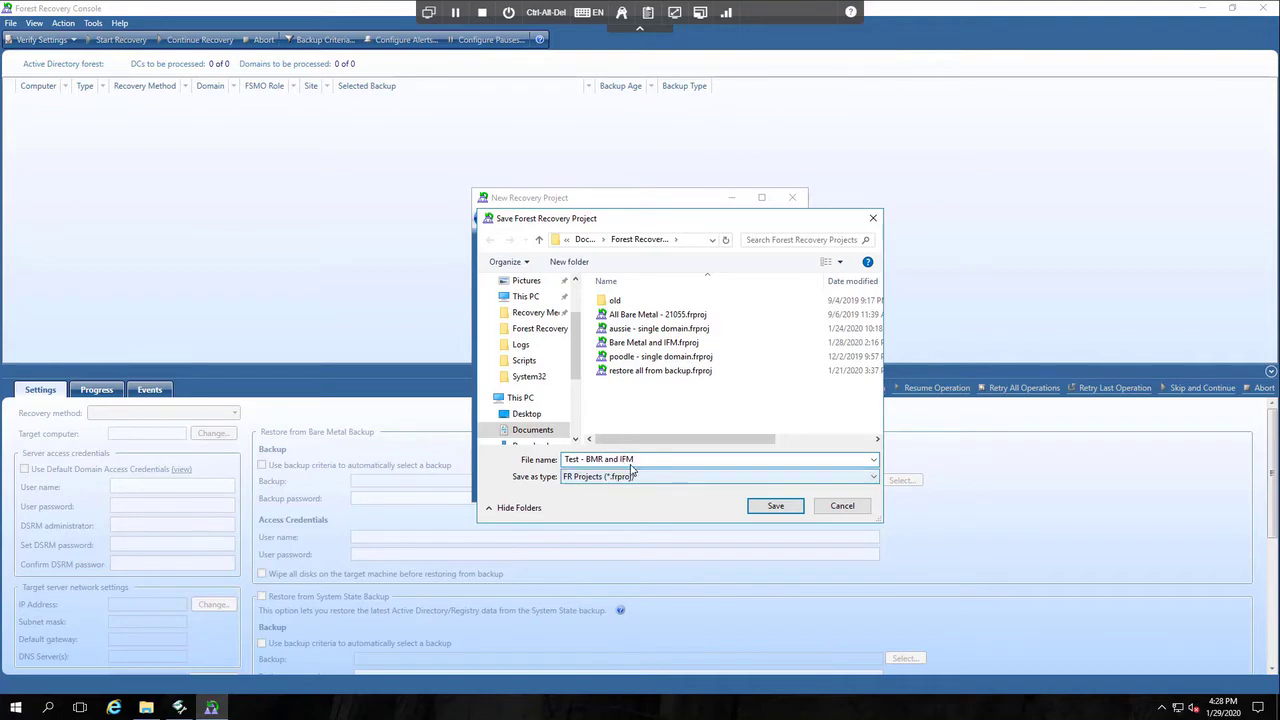
left_click(777, 506)
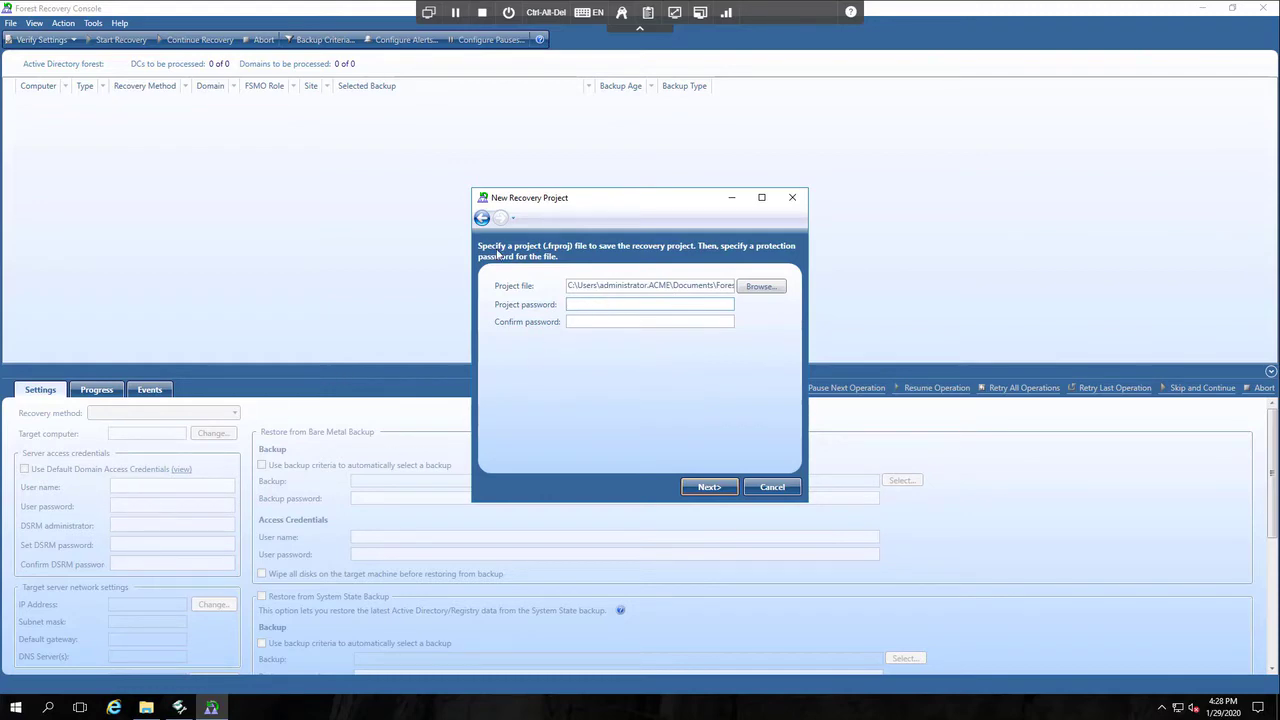
Enter and confirm the project password, and finish creating the recovery project.
type("a")
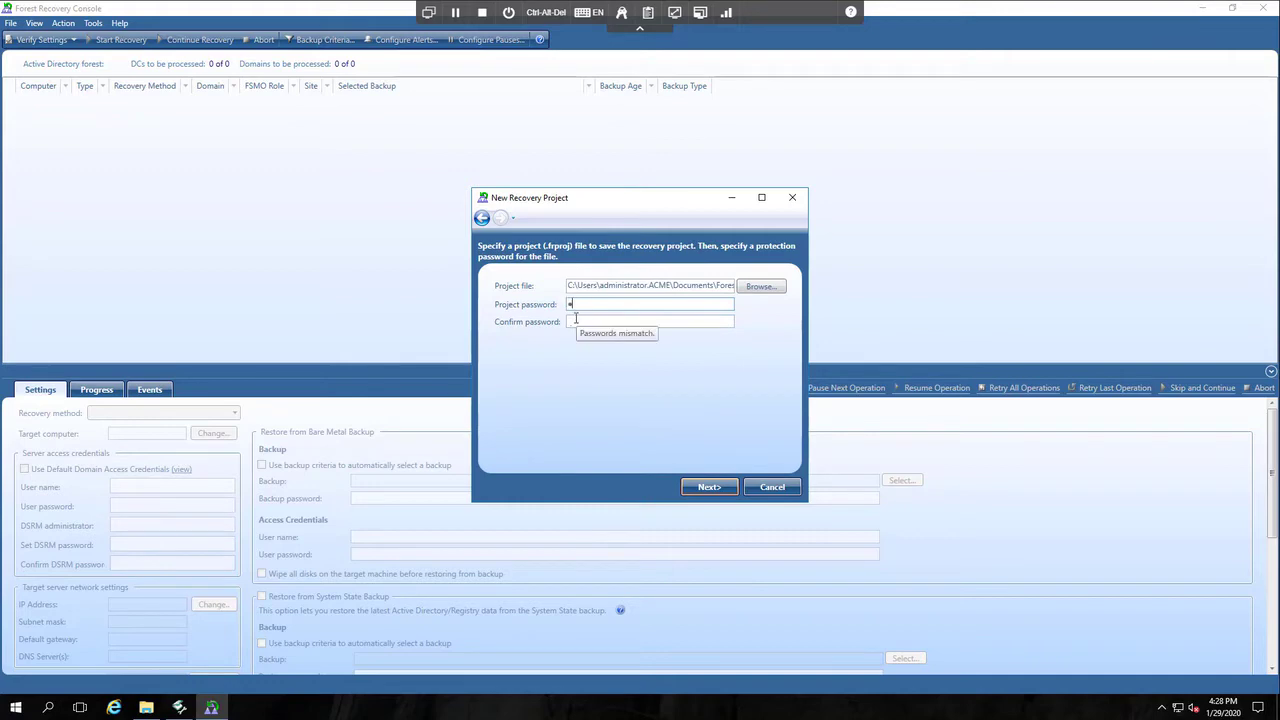
left_click(571, 323)
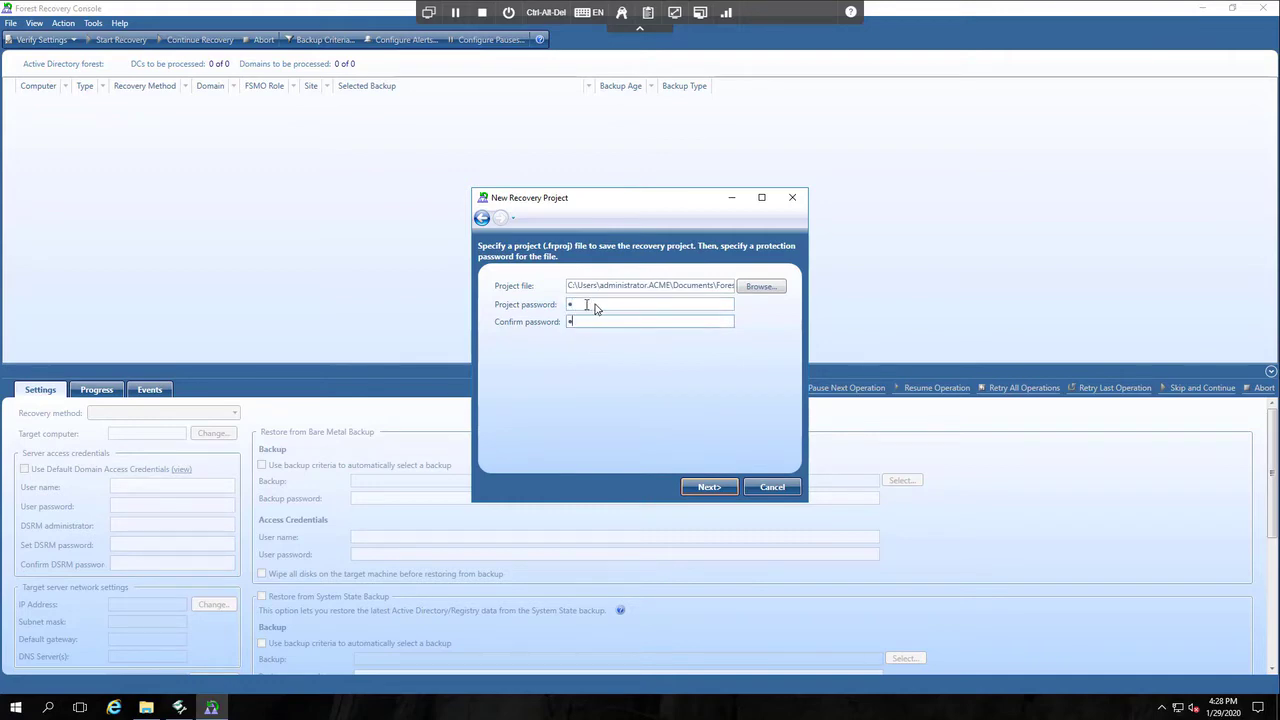
left_click(709, 487)
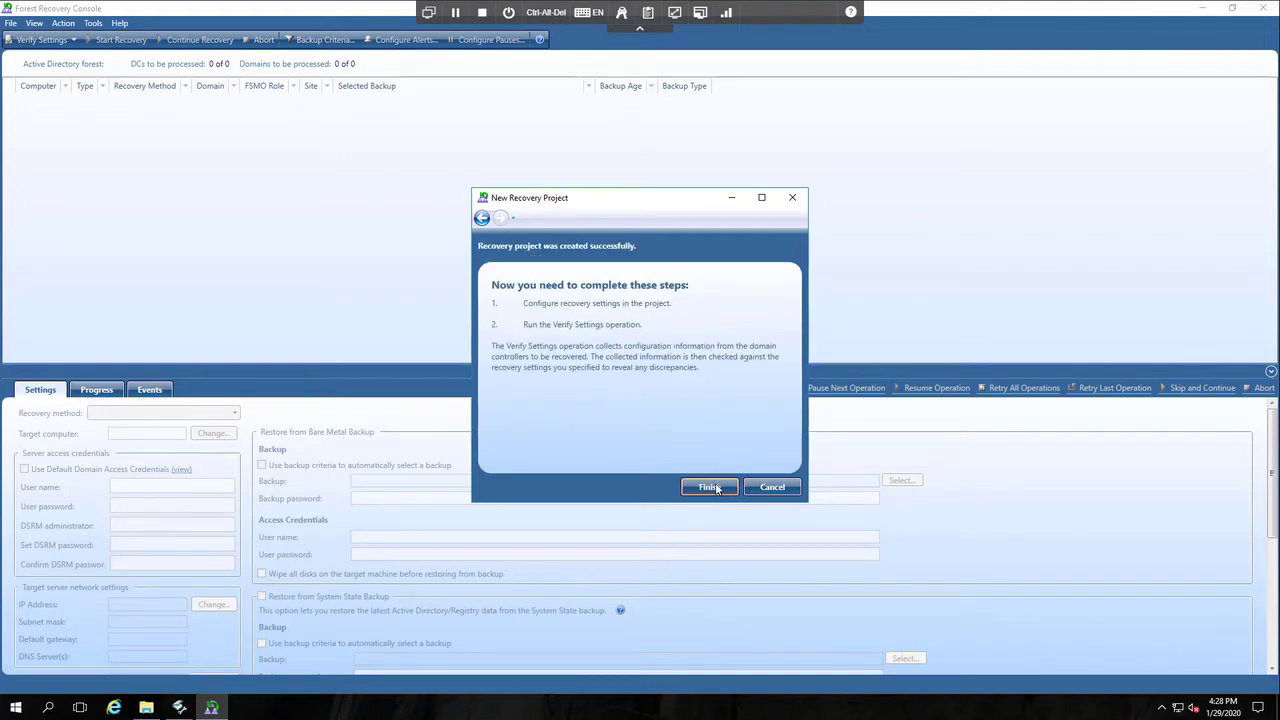
left_click(710, 487)
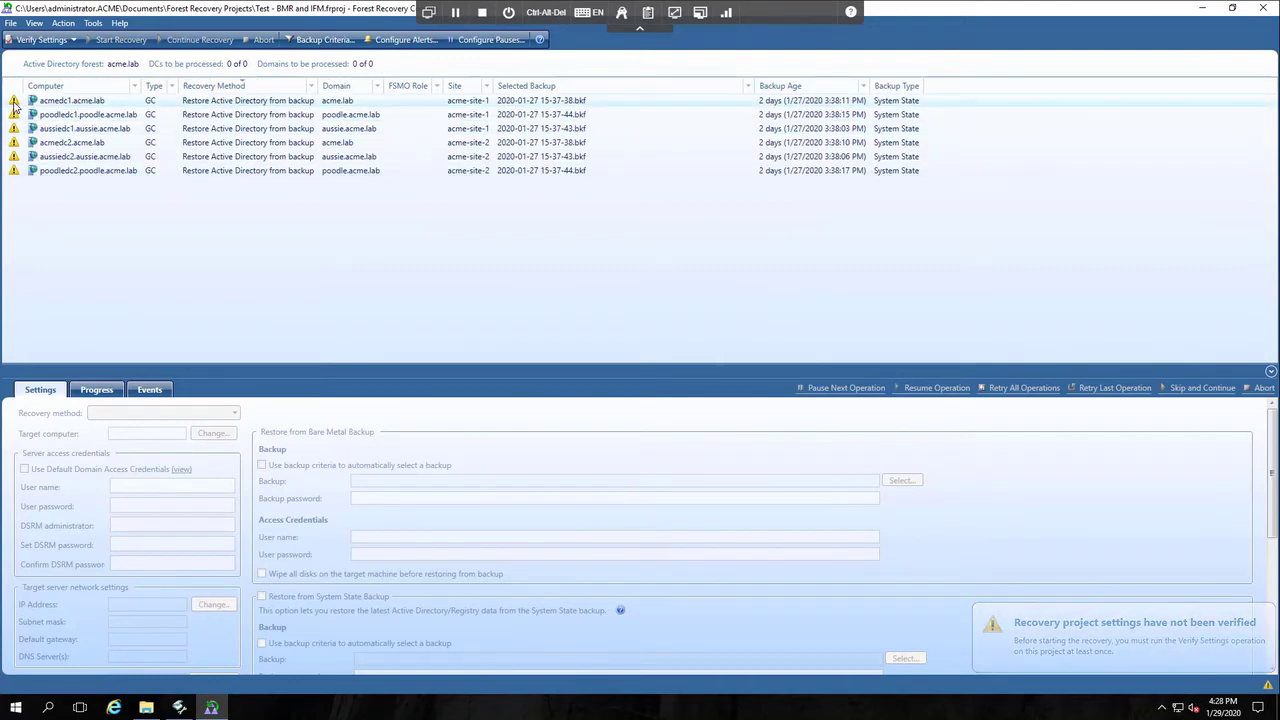
Set the recovery method of acmedc1, poodledc1 and aussiedc1 to Bare Metal Active Directory Recovery.
mouse_move(31, 178)
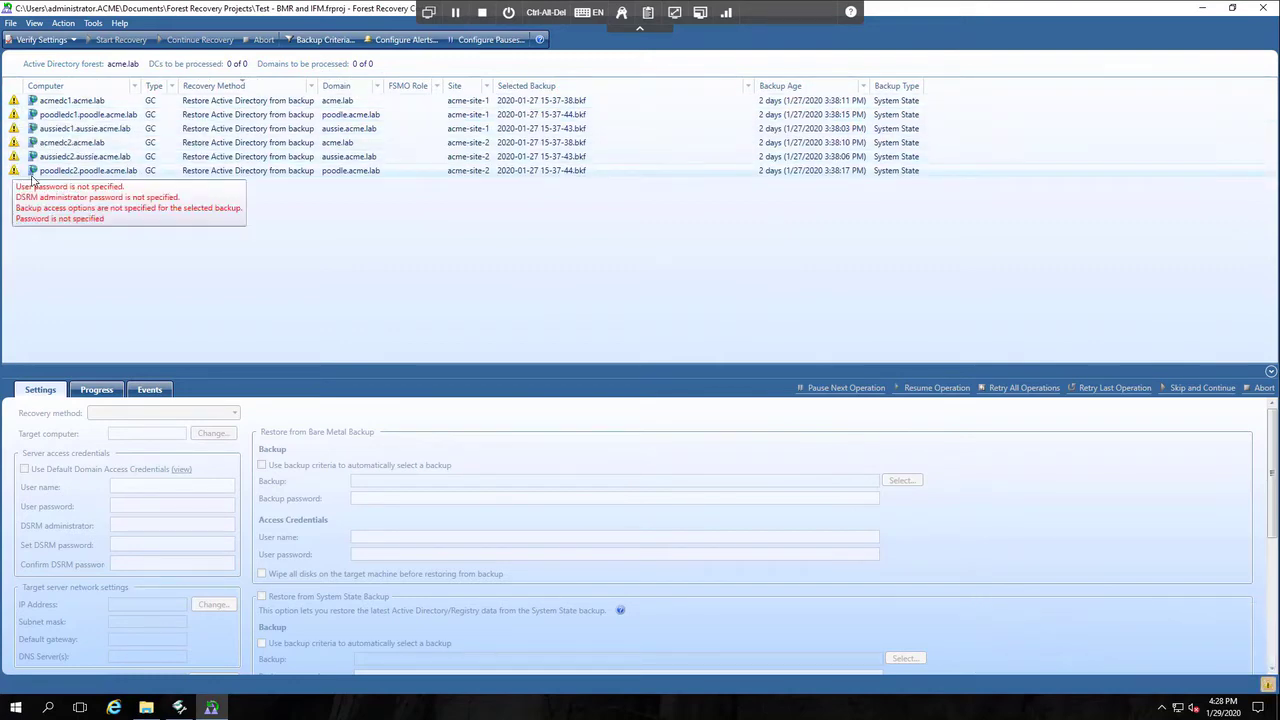
left_click(96, 103)
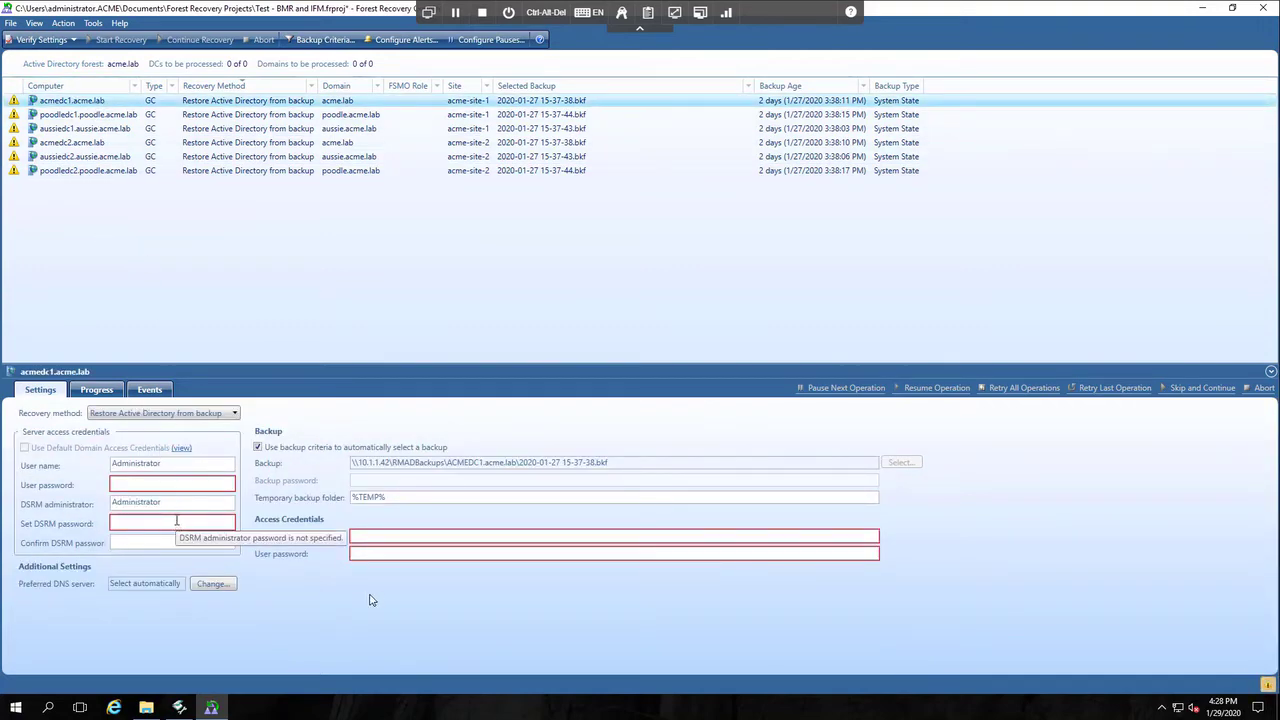
left_click(88, 131, "shift")
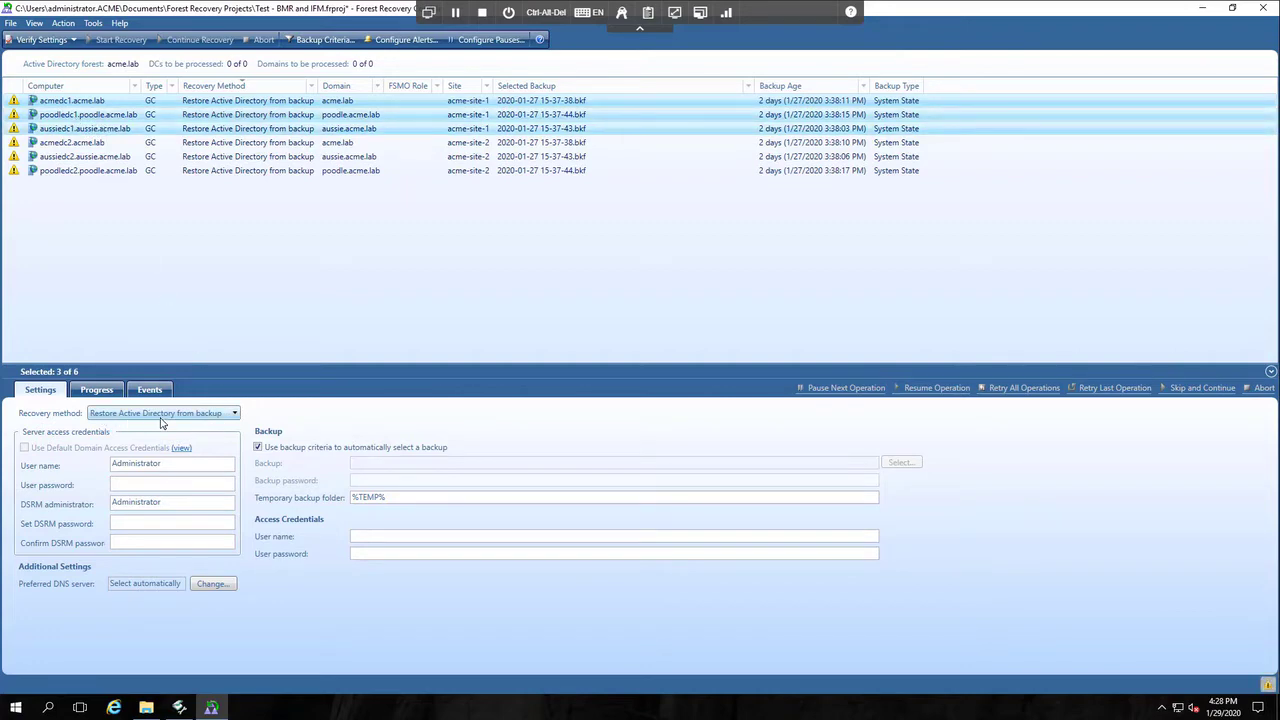
left_click(235, 416)
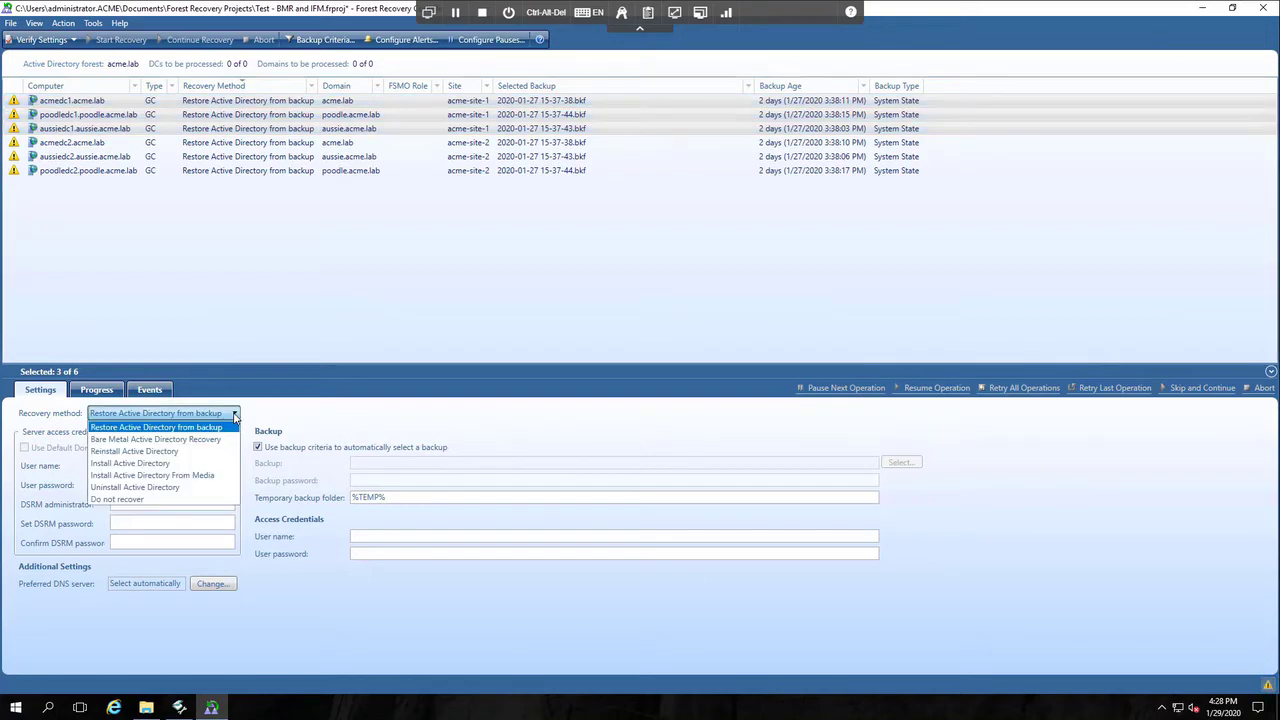
left_click(172, 440)
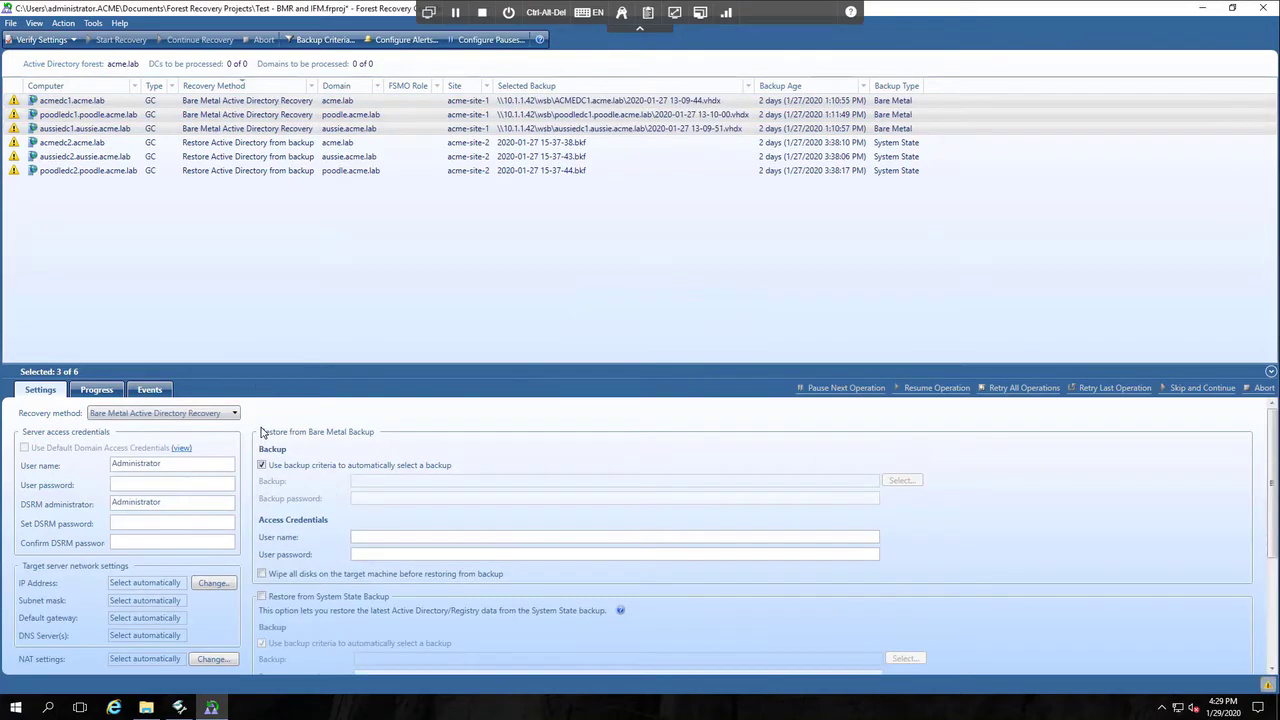
Set the recovery method of acmedc2, aussiedc2 and poodledc2 to Install Active Directory From Media.
left_click(92, 145)
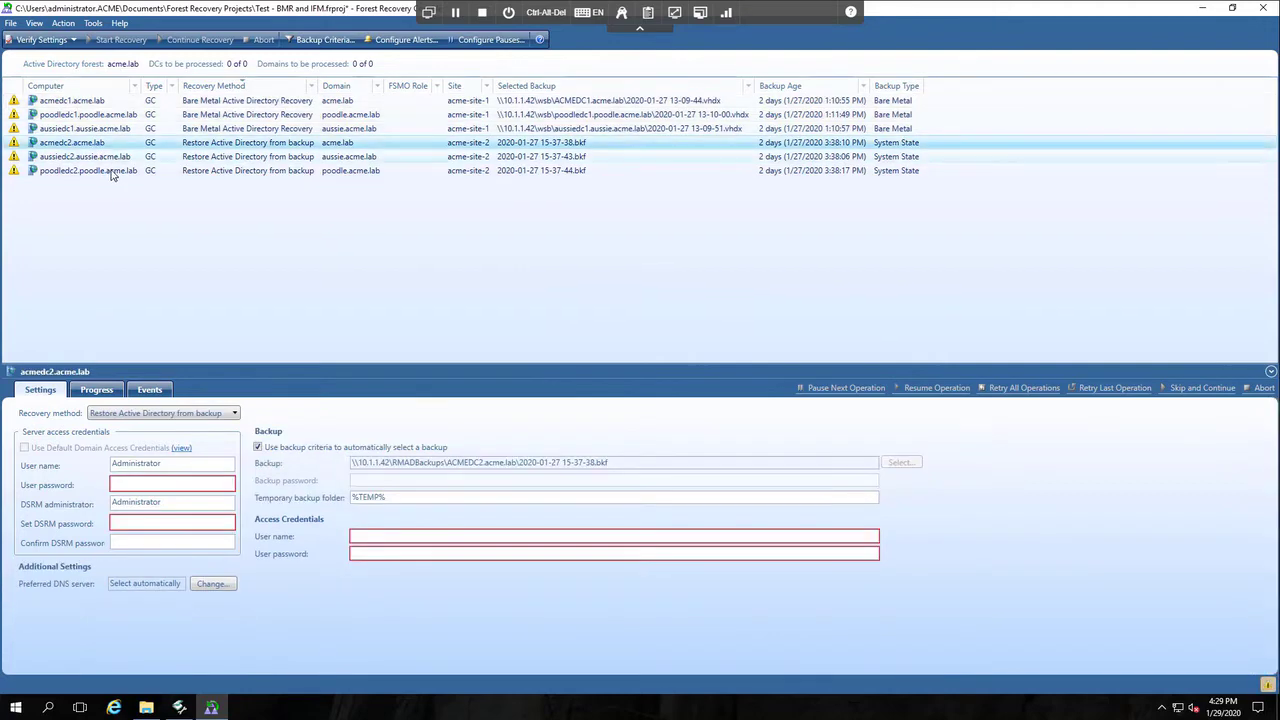
left_click(110, 172, "shift")
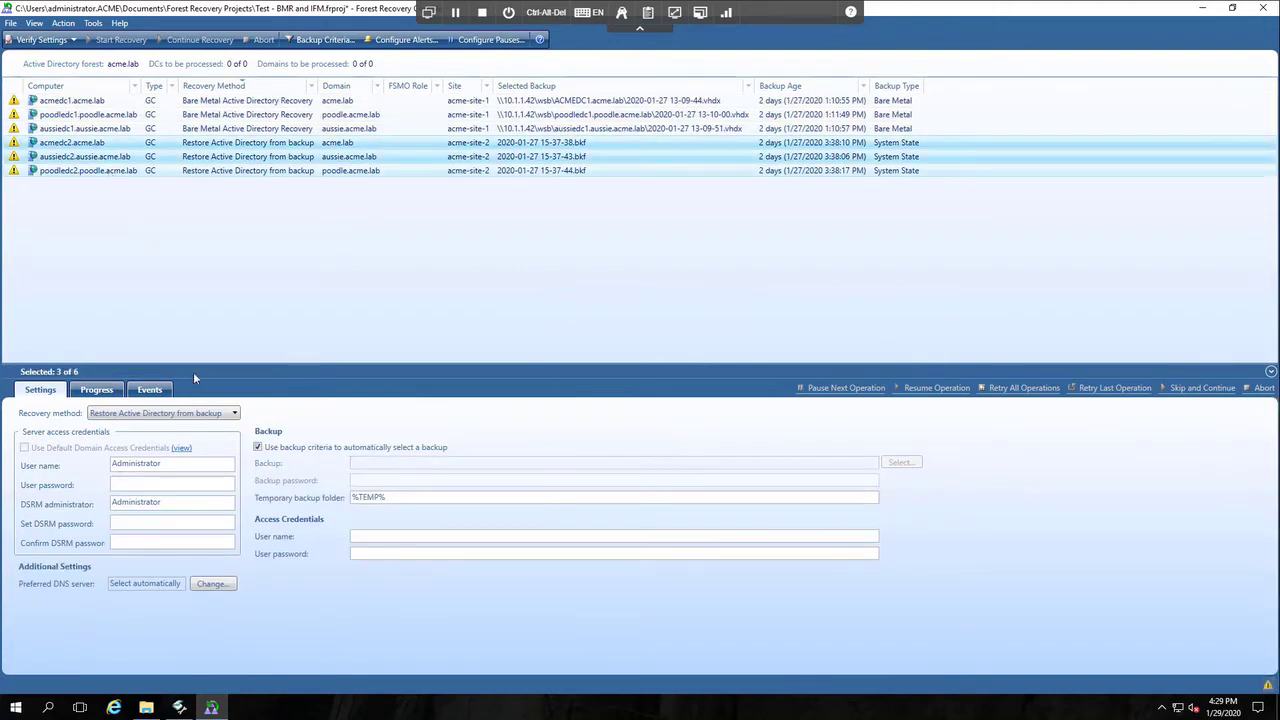
left_click(231, 415)
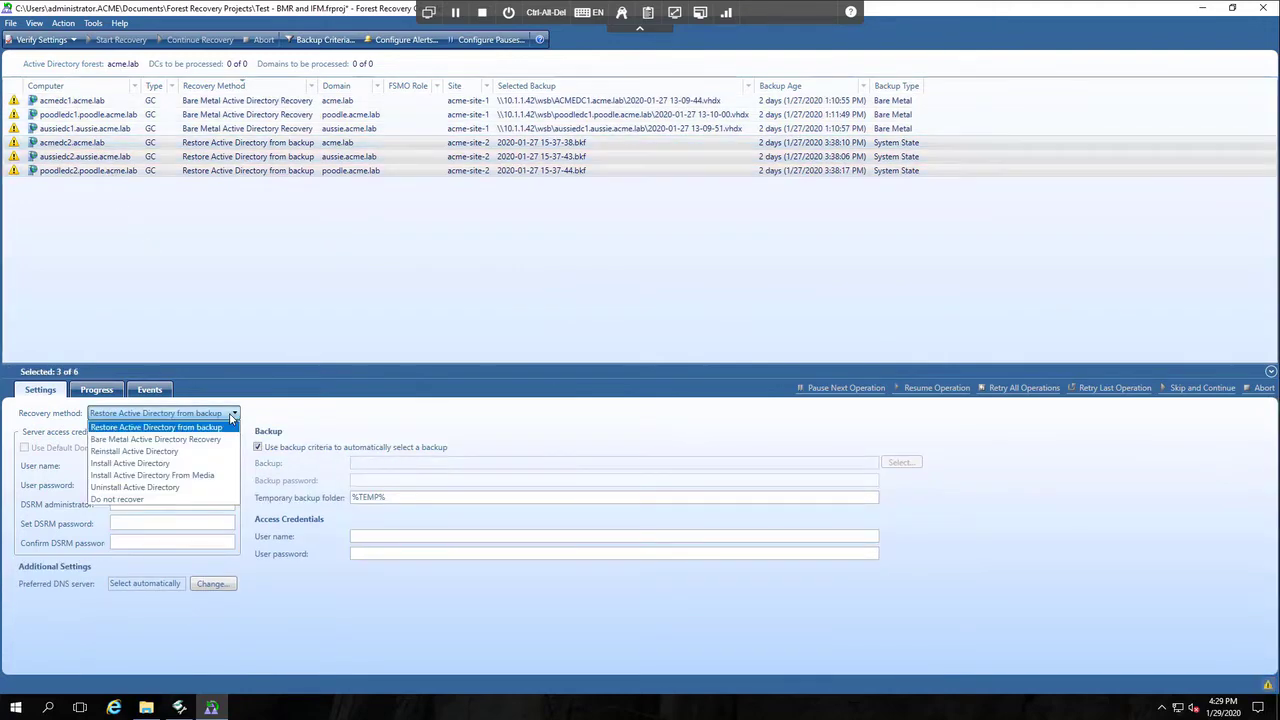
left_click(157, 476)
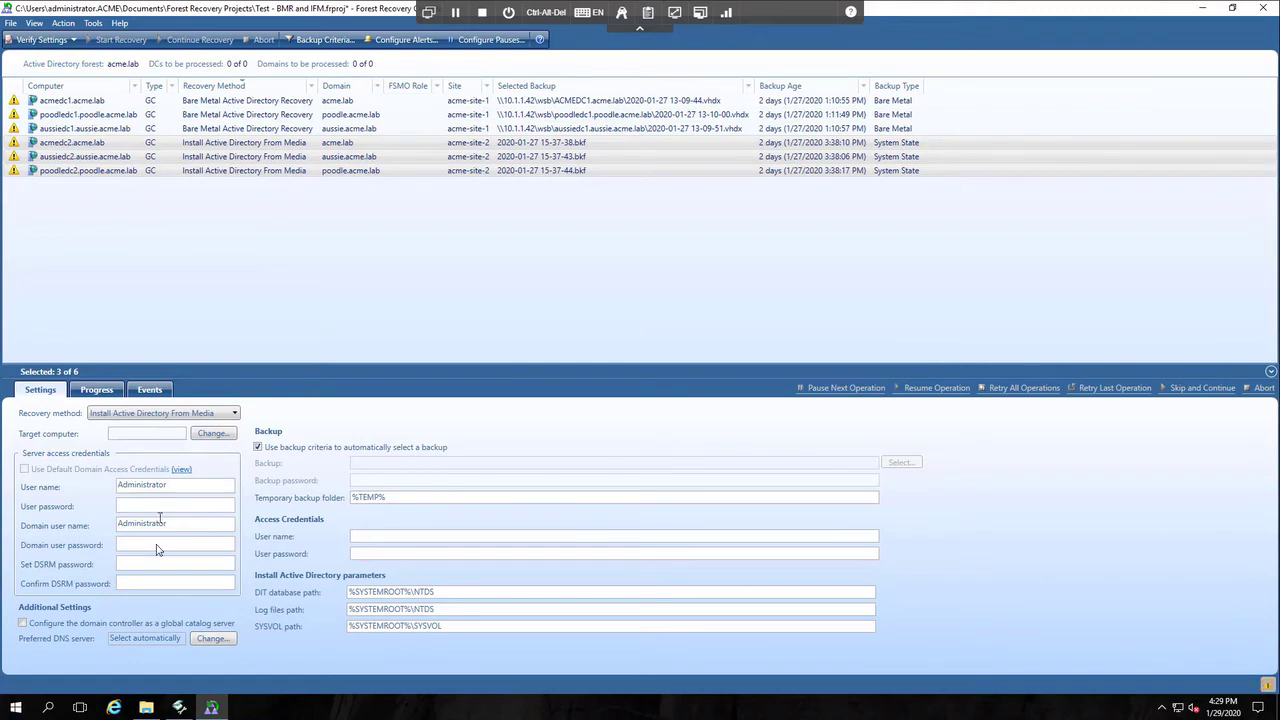
In the recovery project settings, insert the stored administrator password as the default user password for the acme.lab domain.
left_click(103, 143)
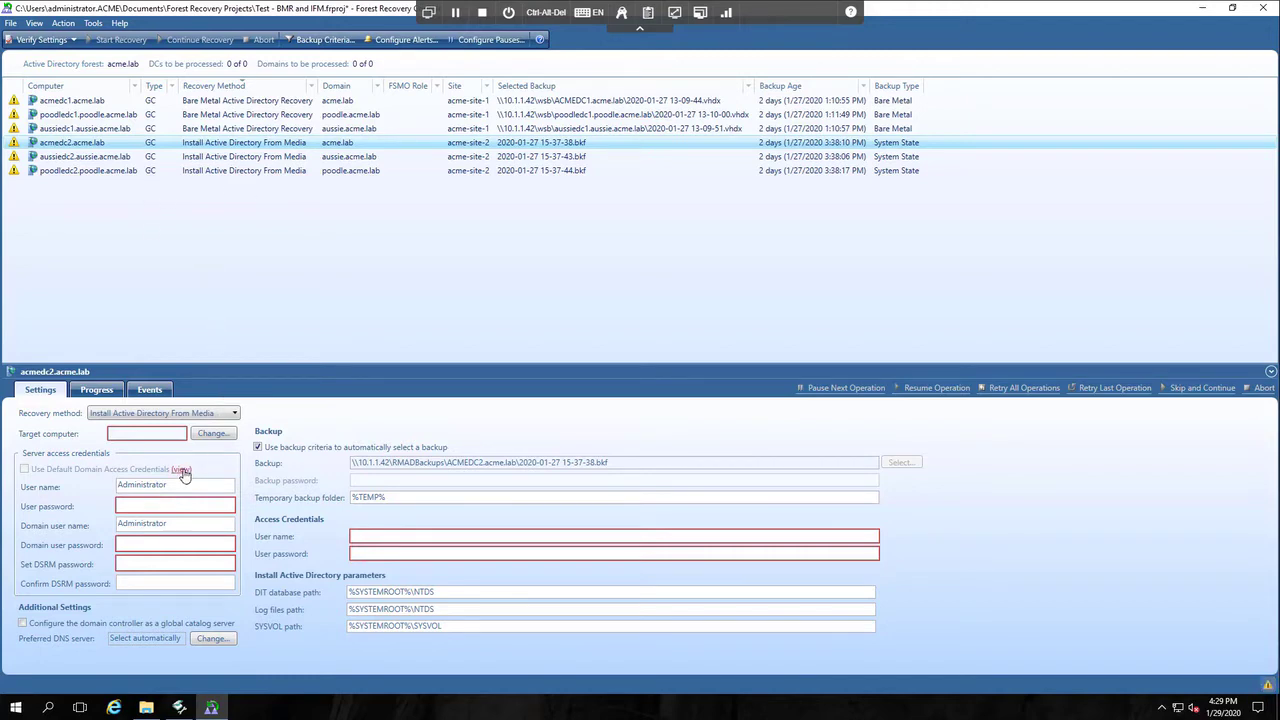
left_click(92, 22)
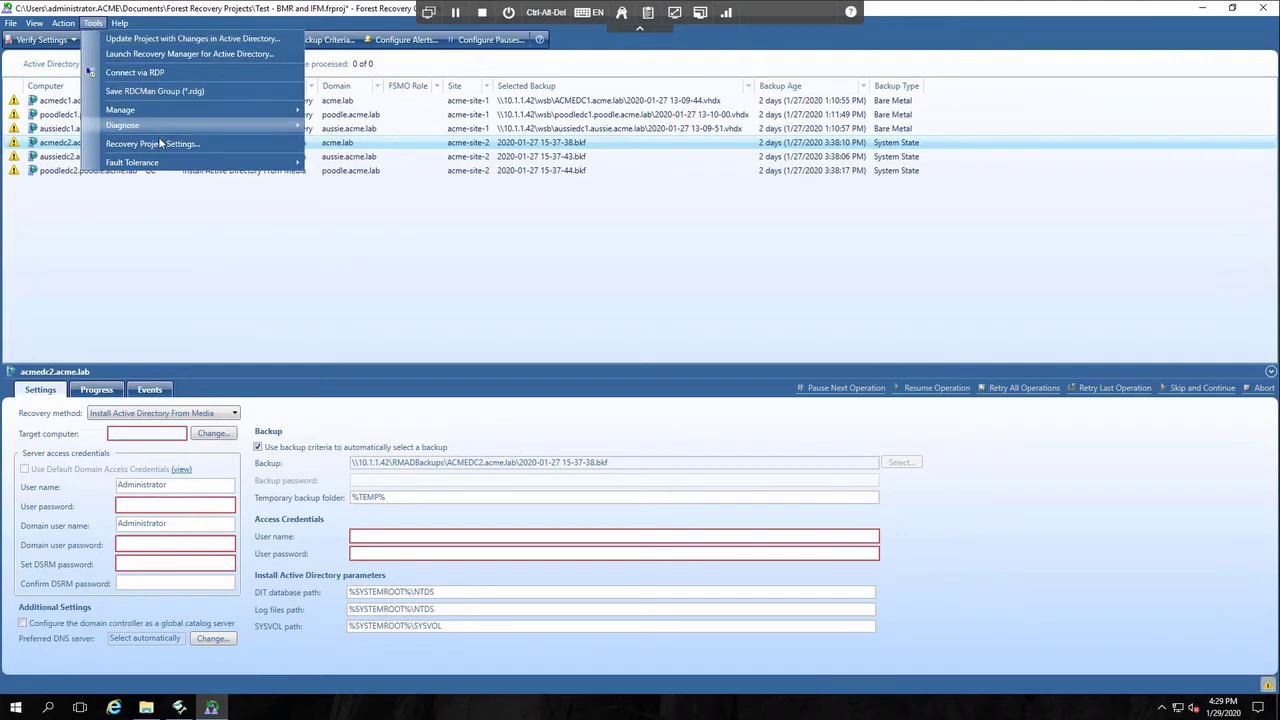
left_click(159, 144)
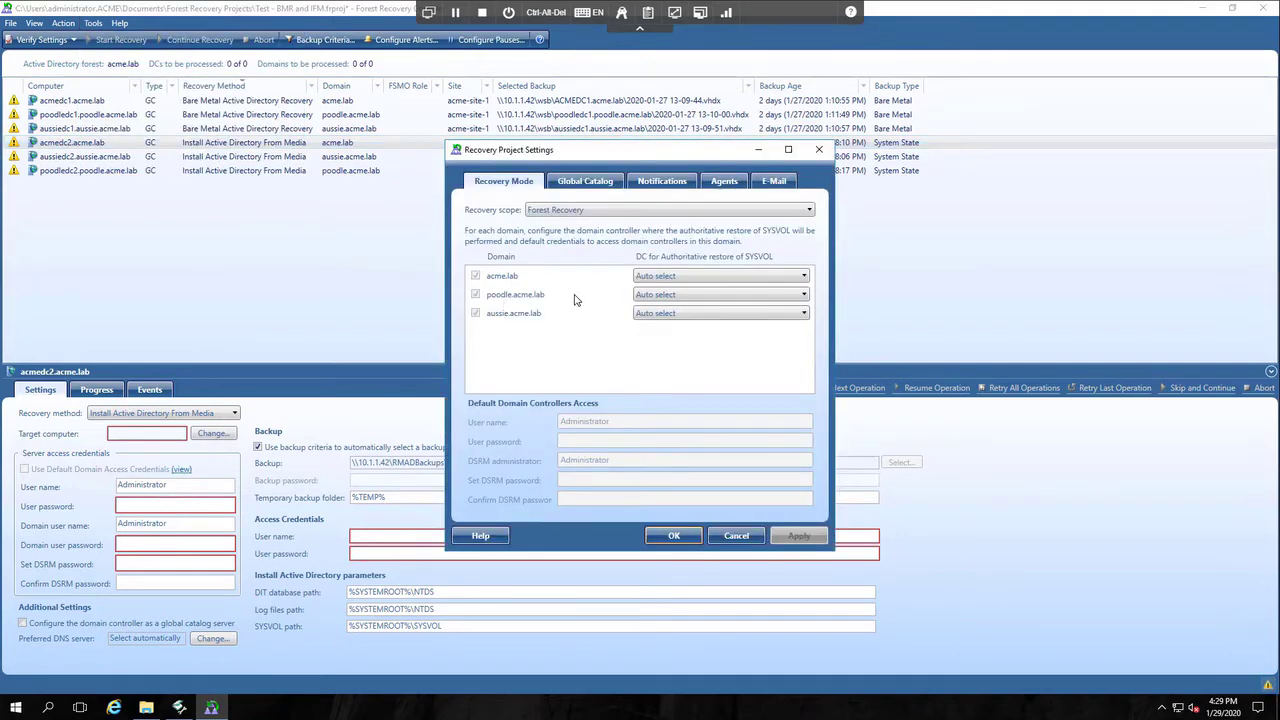
left_click(545, 280)
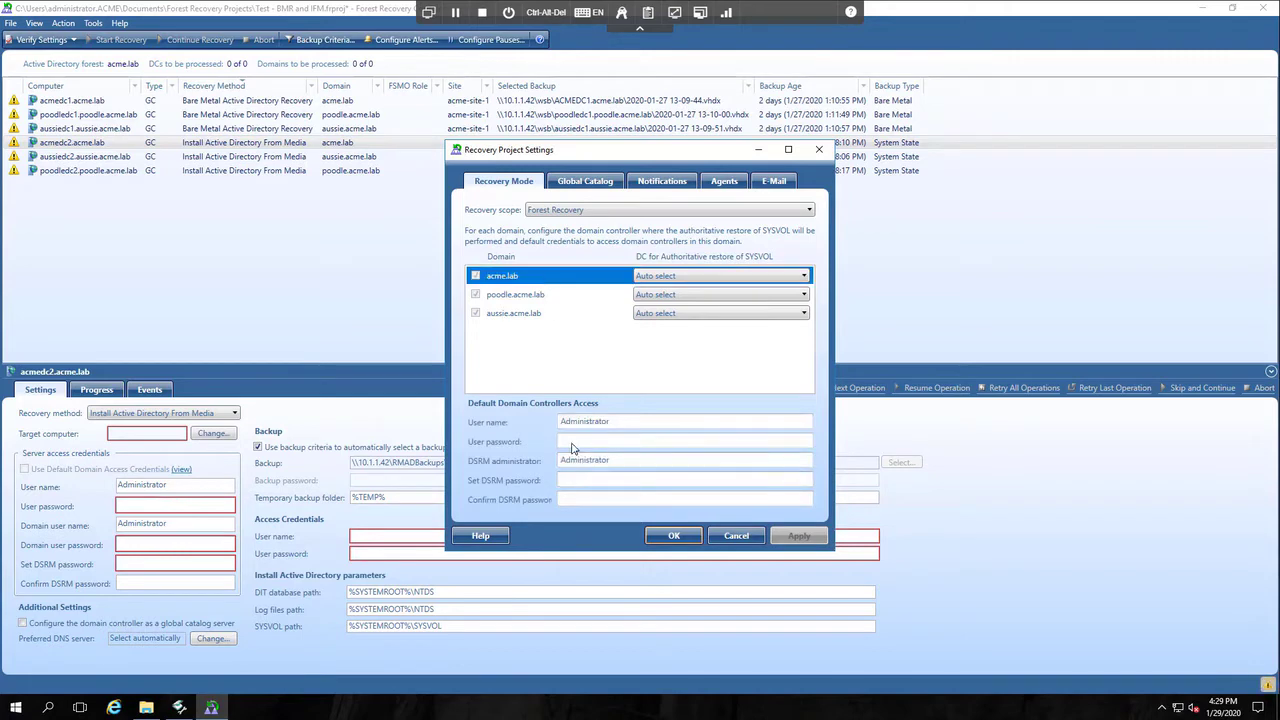
left_click(571, 442)
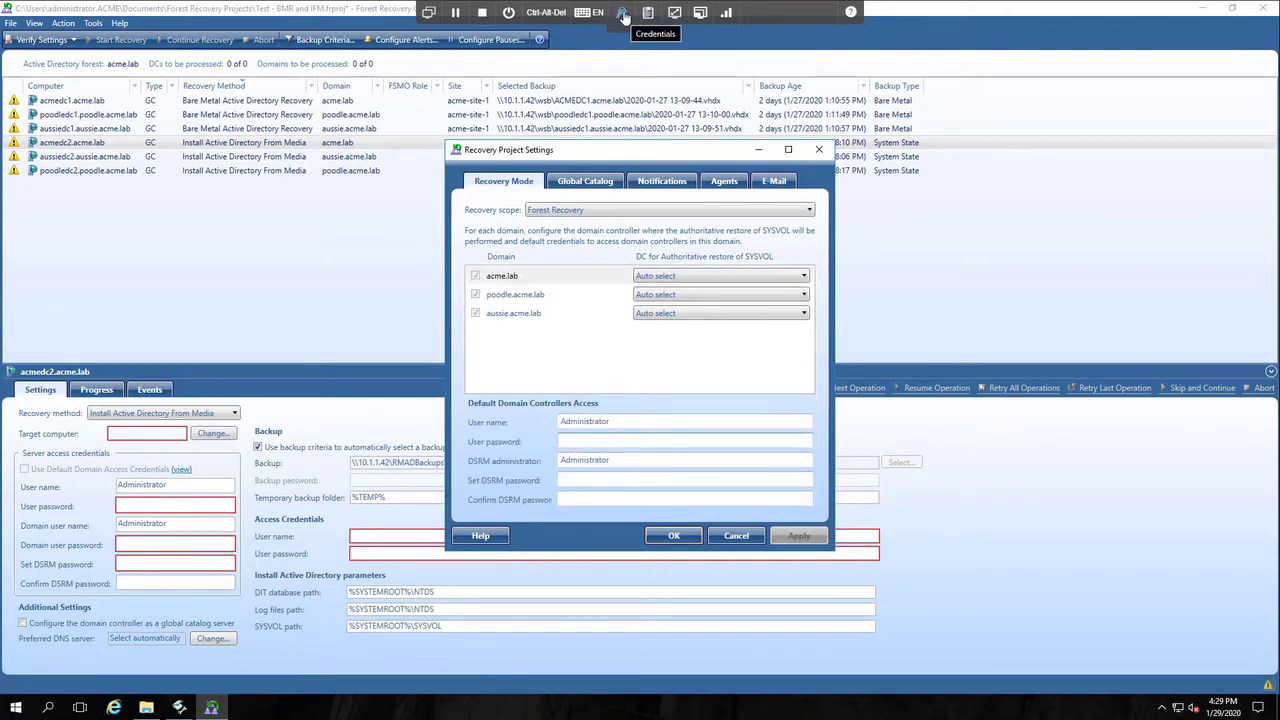
left_click(623, 14)
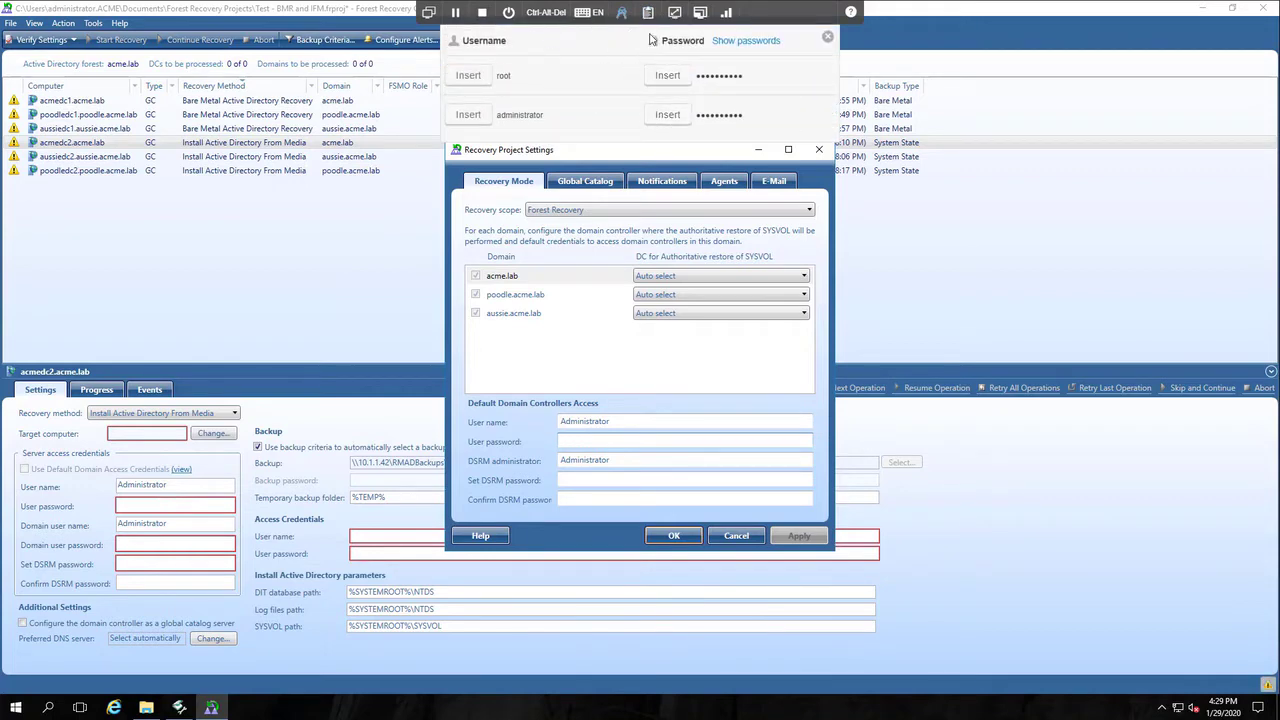
left_click(667, 115)
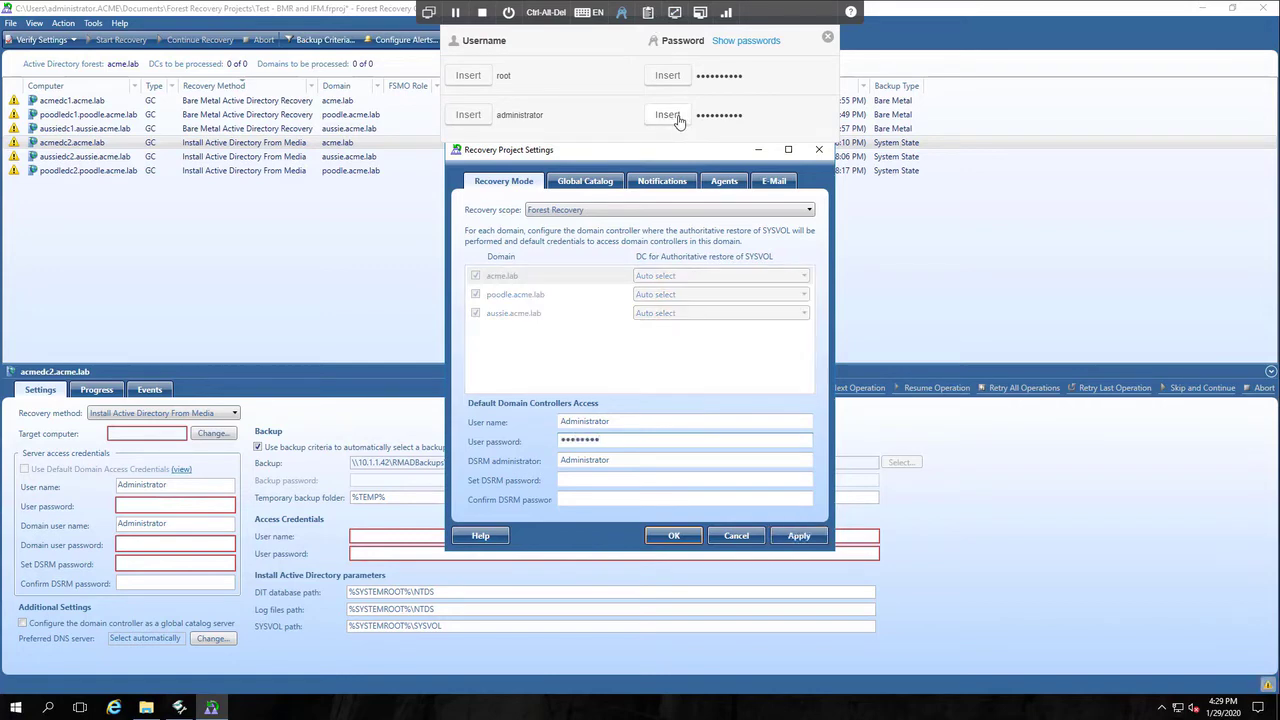
Fill in and confirm the DSRM password for acme.lab with the stored administrator password and apply the settings.
key("Tab")
key("Tab")
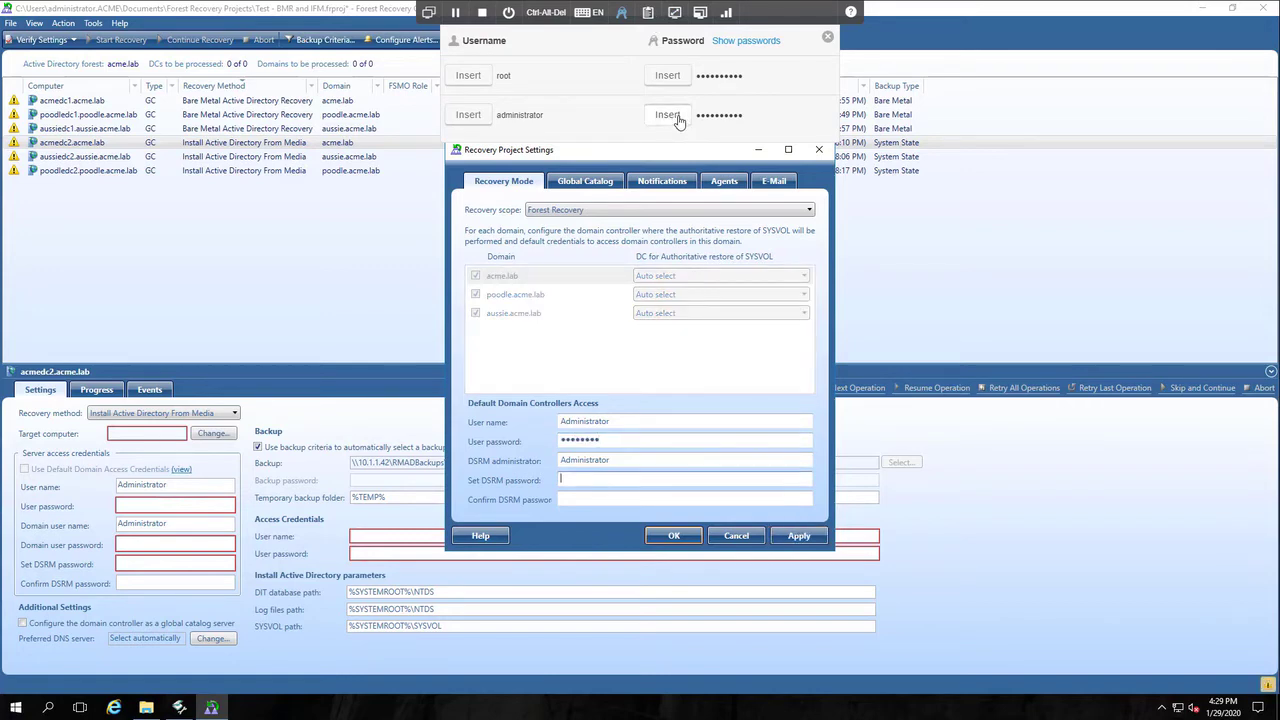
left_click(677, 118)
key("Tab")
left_click(677, 117)
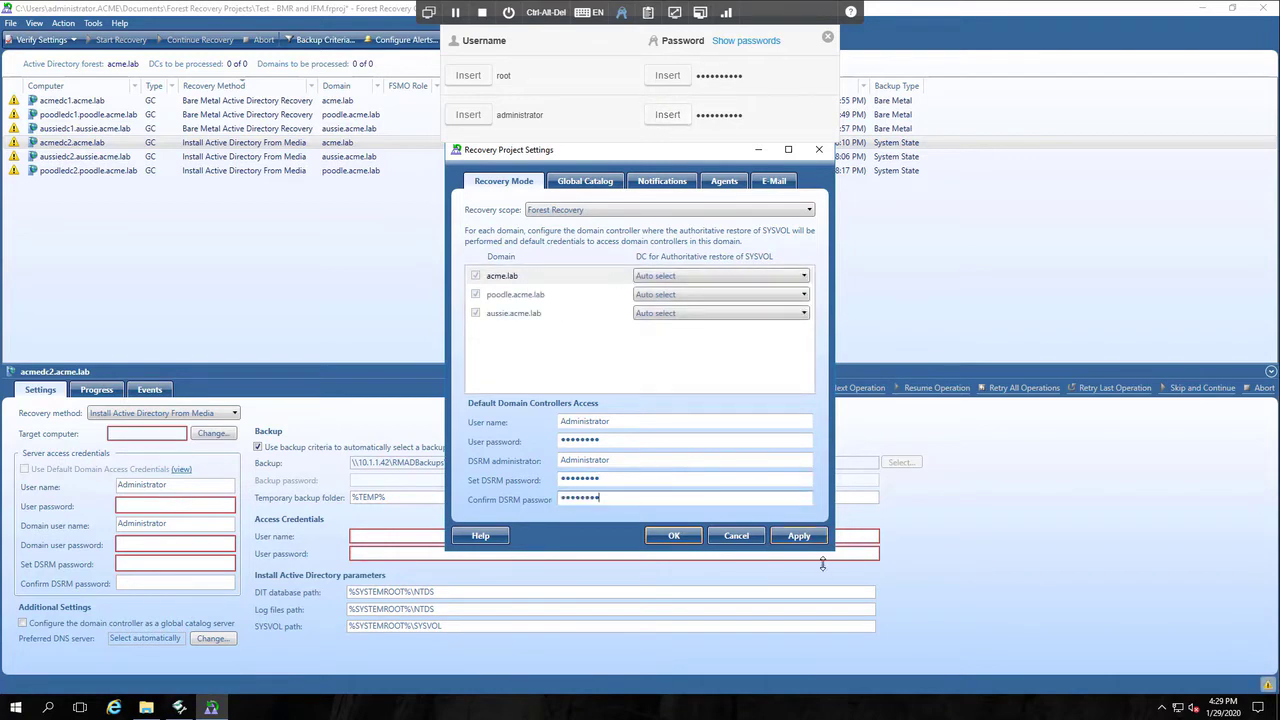
left_click(799, 536)
Fill in the default user password and DSRM password for poodle.acme.lab from the stored credentials and apply them.
left_click(539, 295)
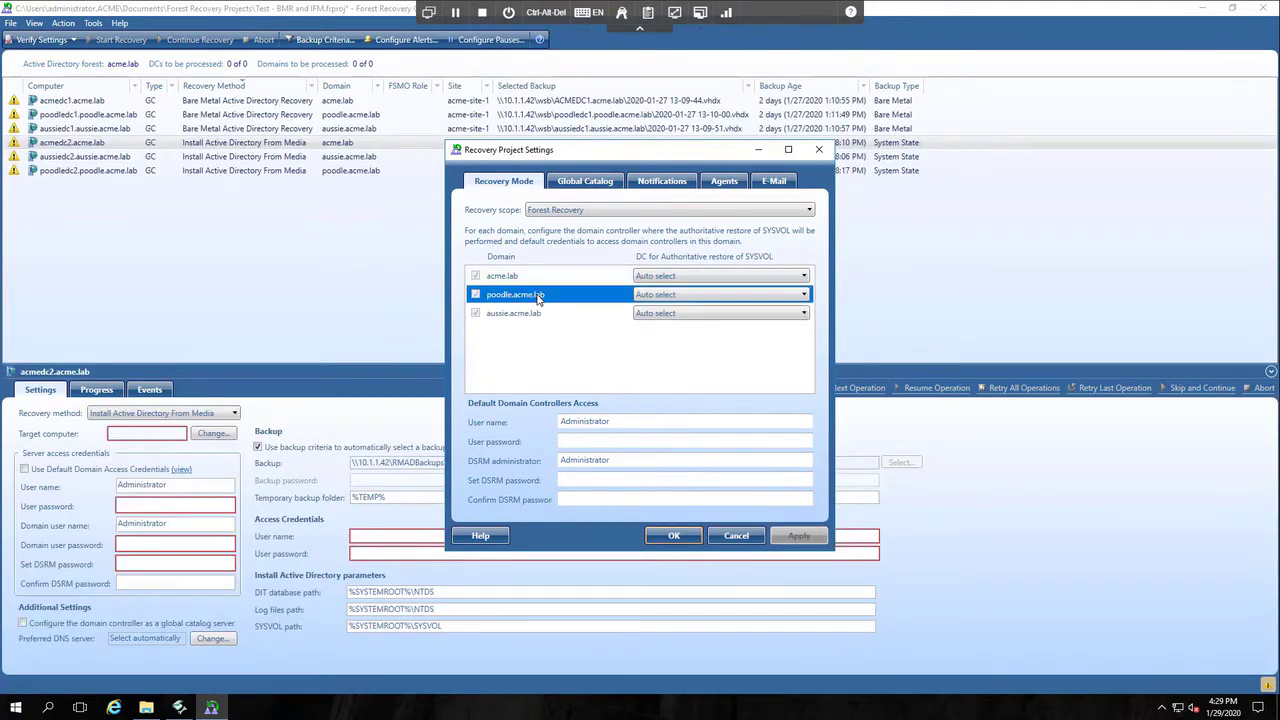
left_click(588, 442)
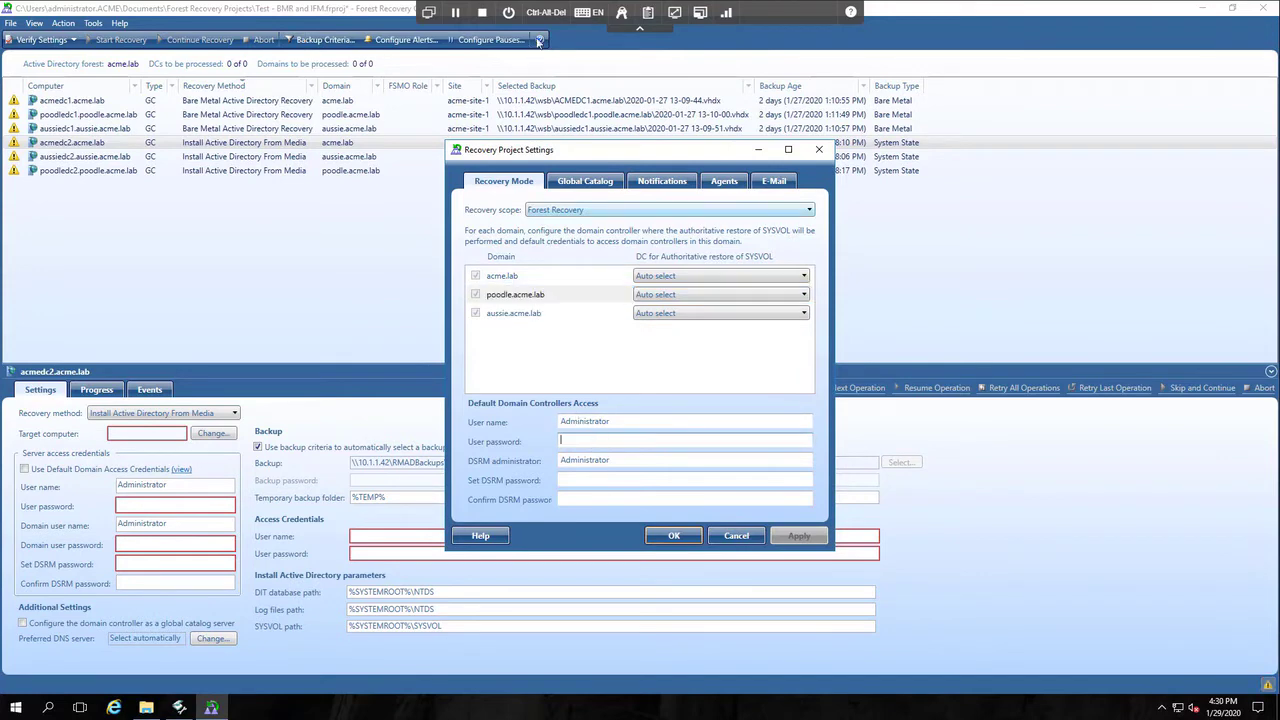
left_click(623, 15)
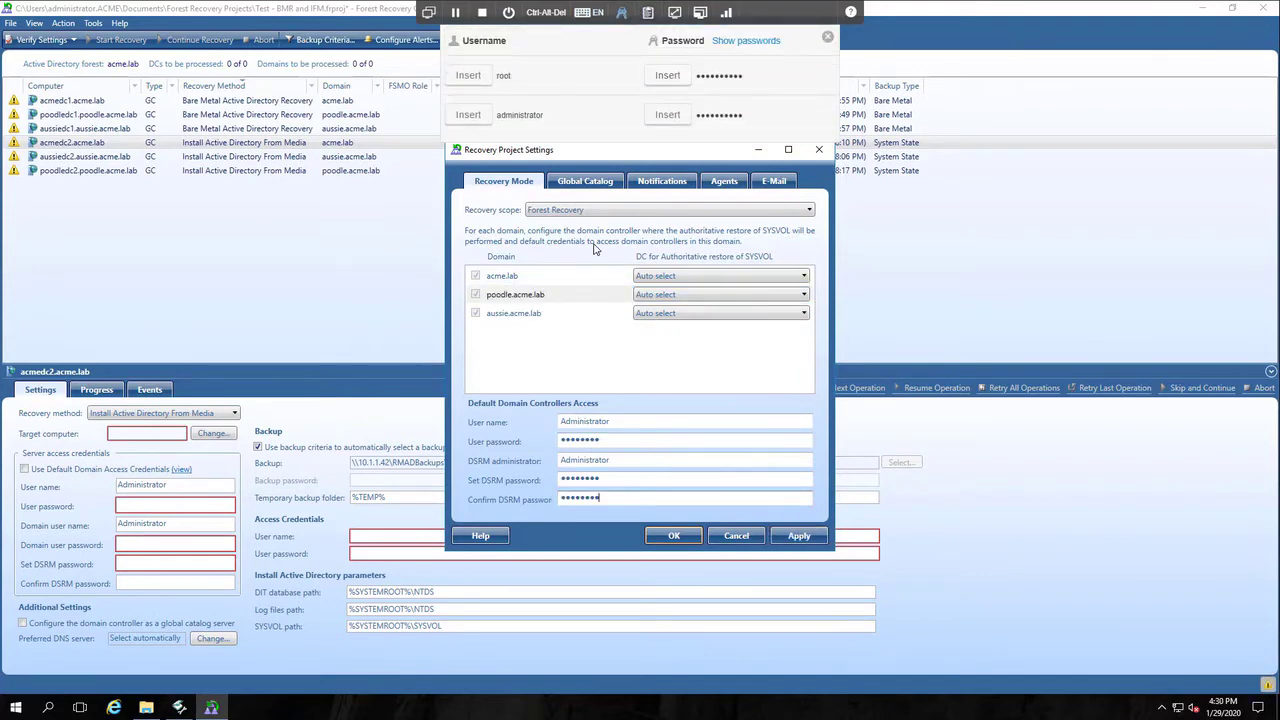
left_click(808, 542)
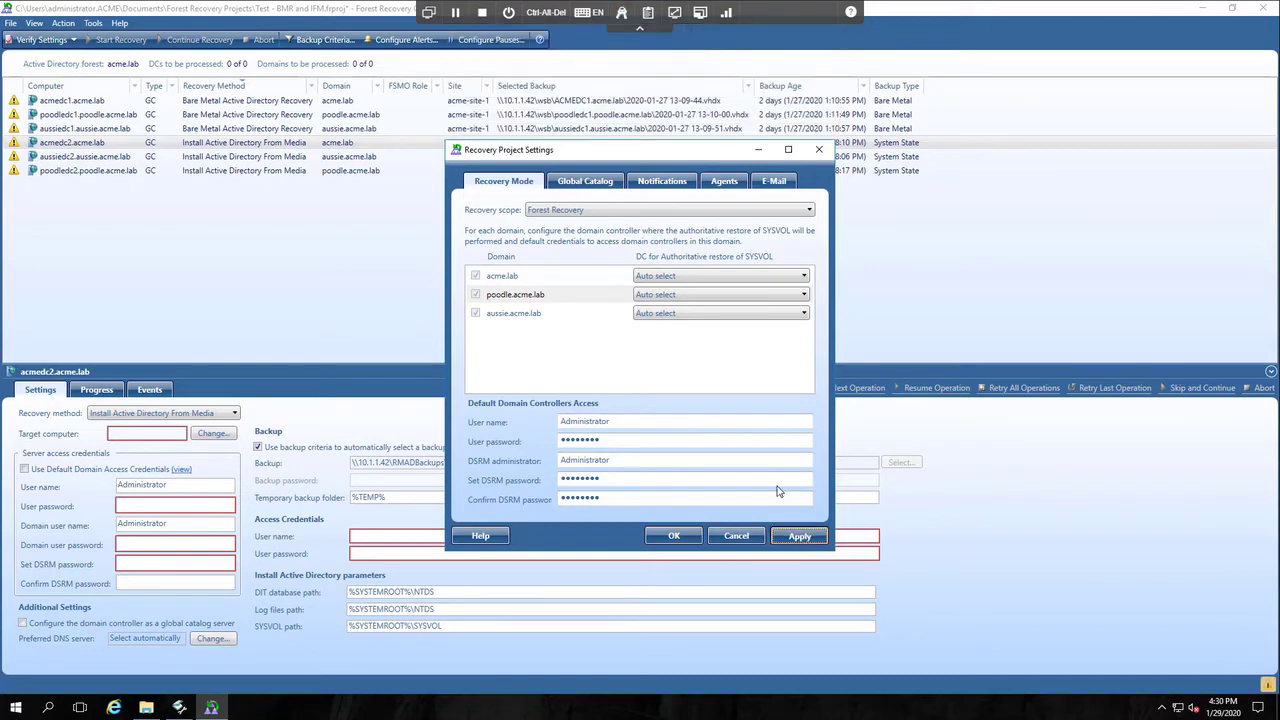
Fill in the default user password and DSRM password for aussie.acme.lab and accept the recovery project settings.
left_click(667, 320)
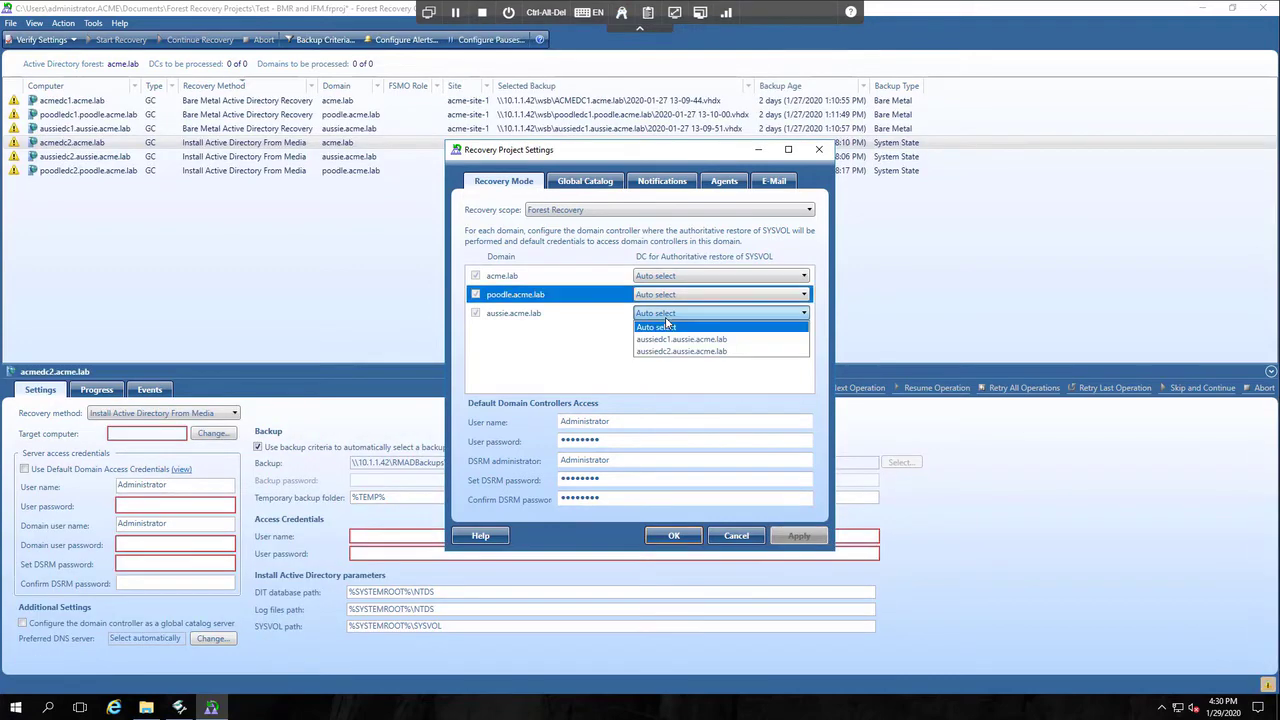
left_click(549, 313)
left_click(541, 316)
key("Return")
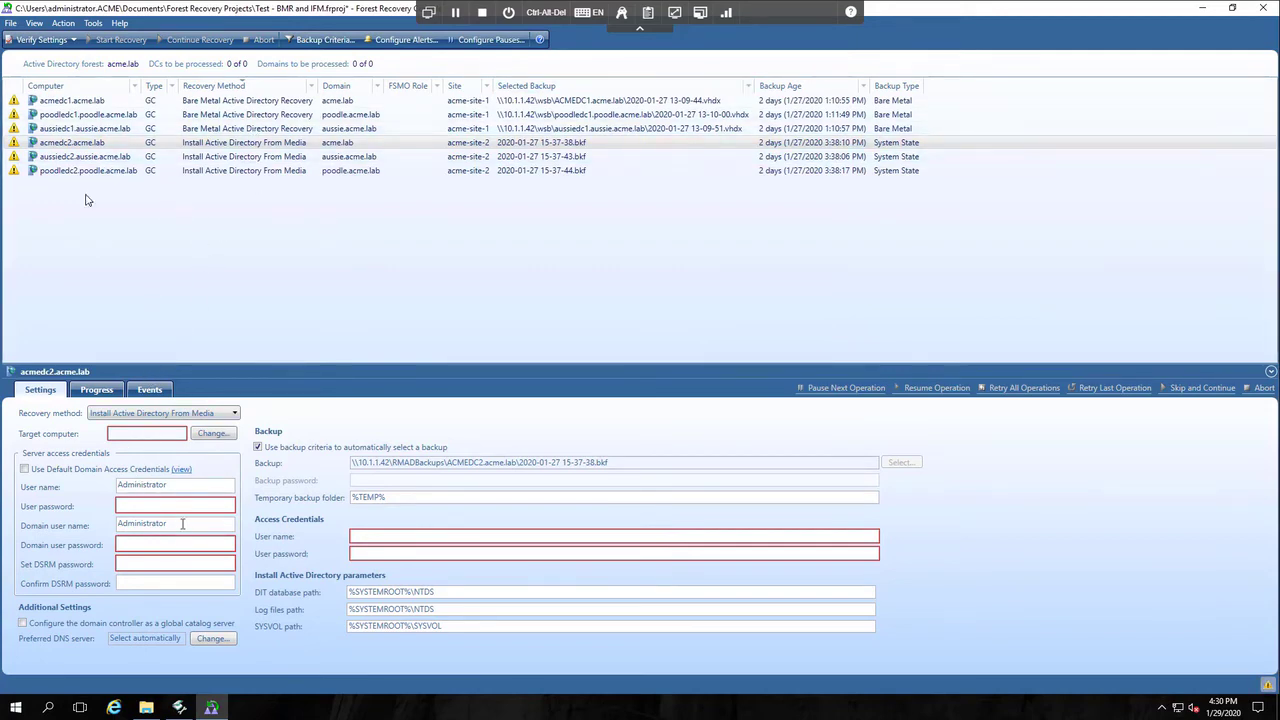
Make all six domain controllers use the default domain access credentials.
left_click(68, 101)
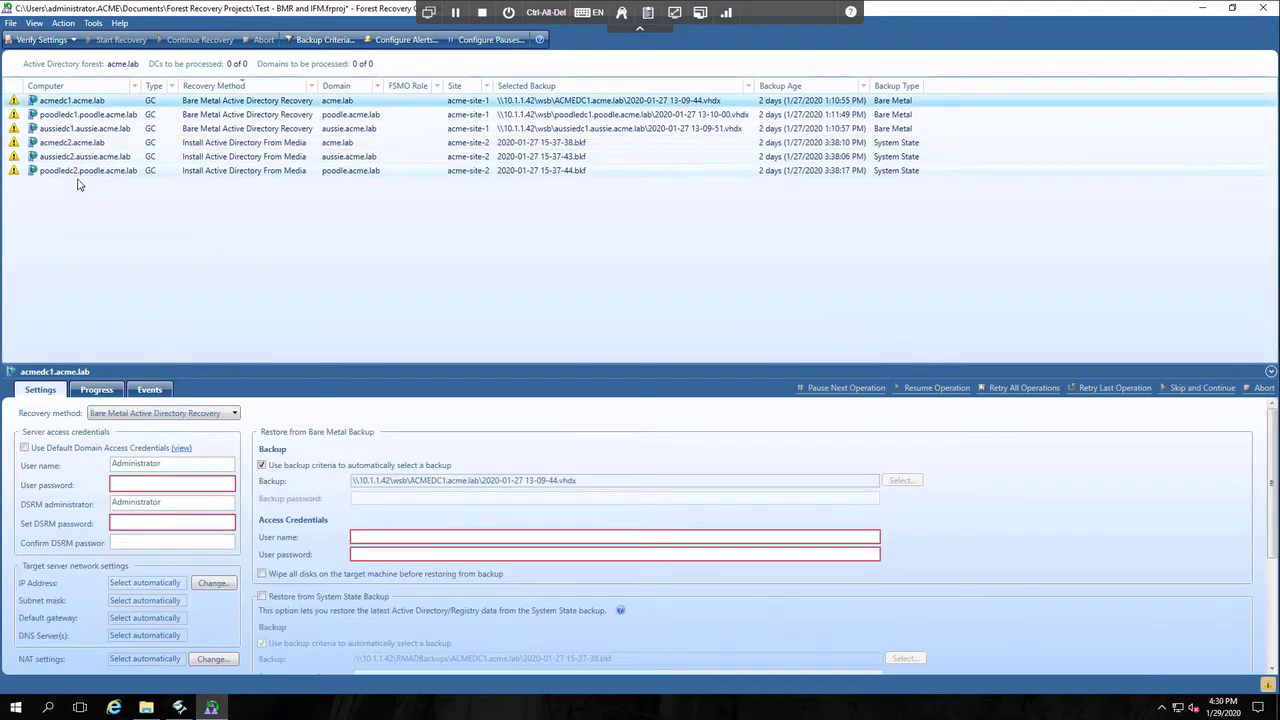
left_click(72, 174, "shift")
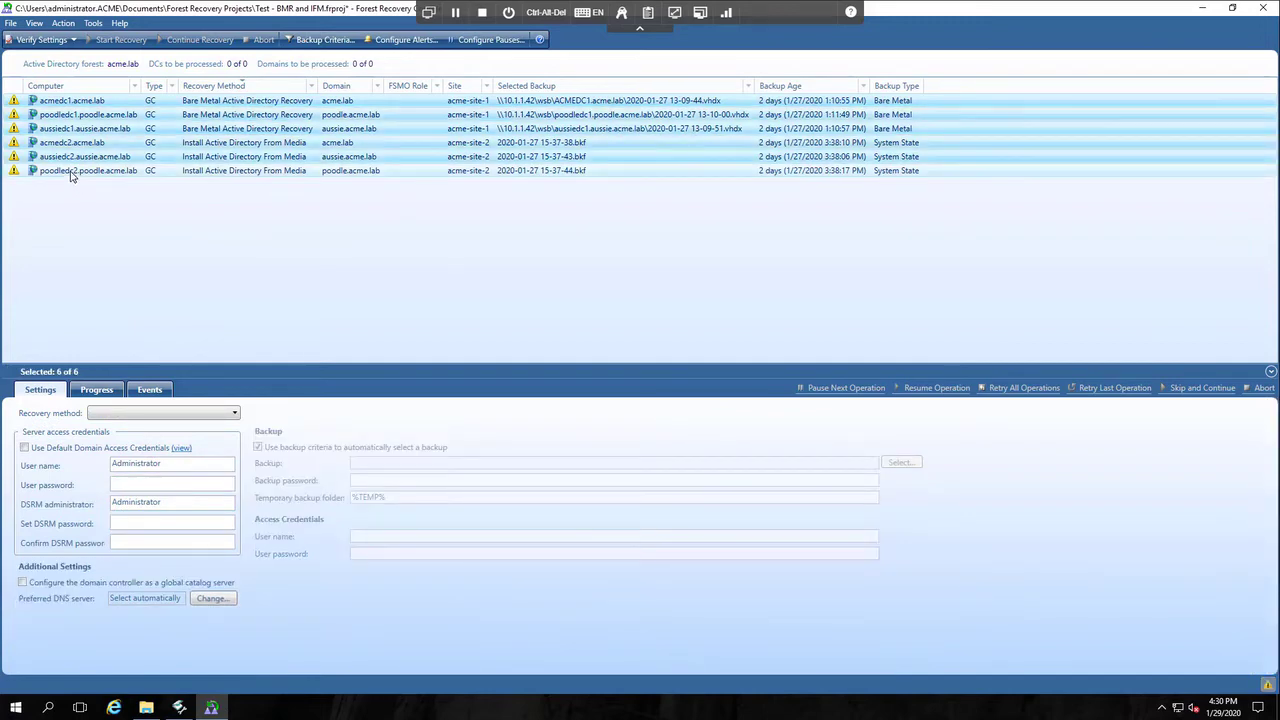
left_click(25, 450)
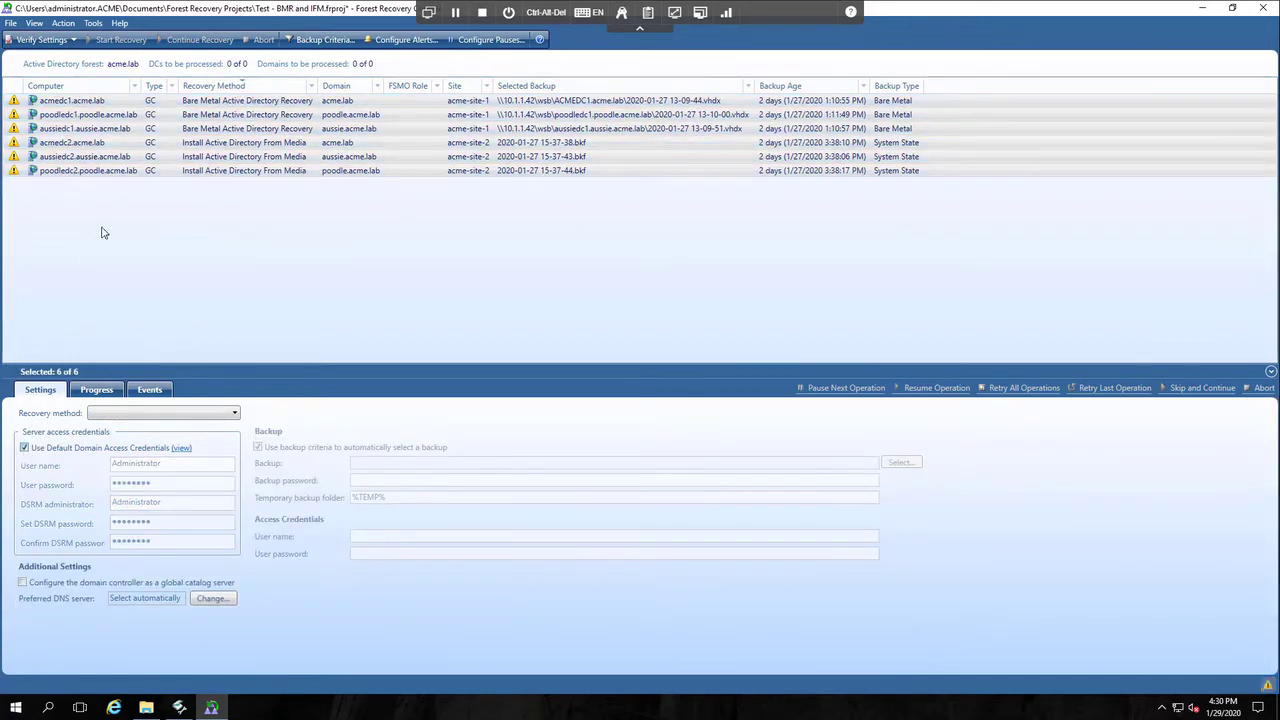
Enable restoring from the System State backup in addition to the bare metal backup for aussiedc1.aussie.acme.lab.
left_click(92, 102)
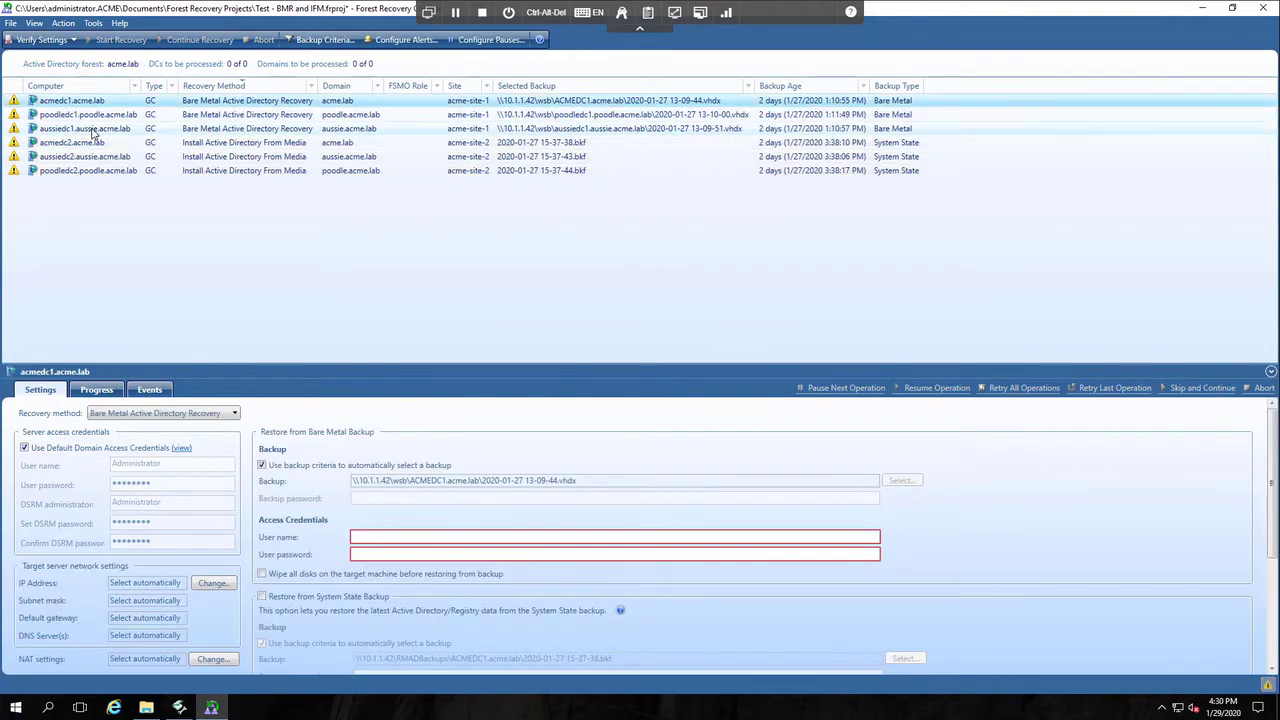
left_click(98, 129)
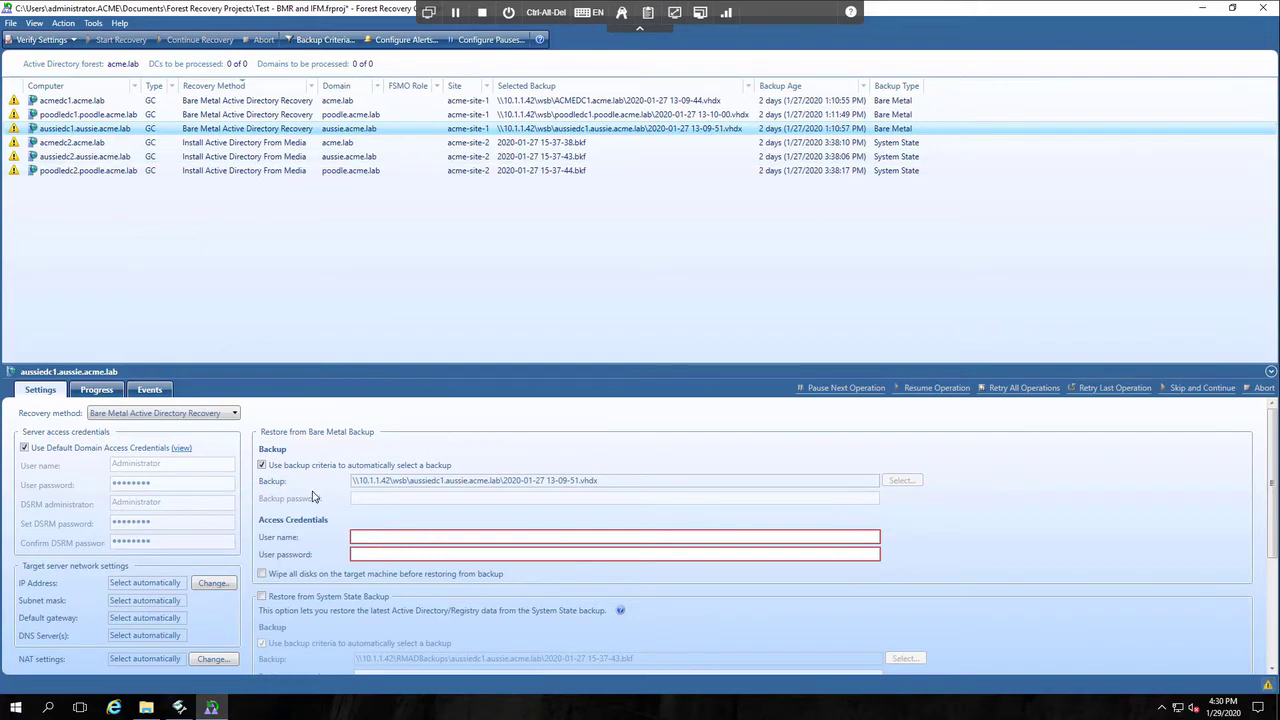
scroll(306, 484, "down", 1)
scroll(300, 470, "up", 1)
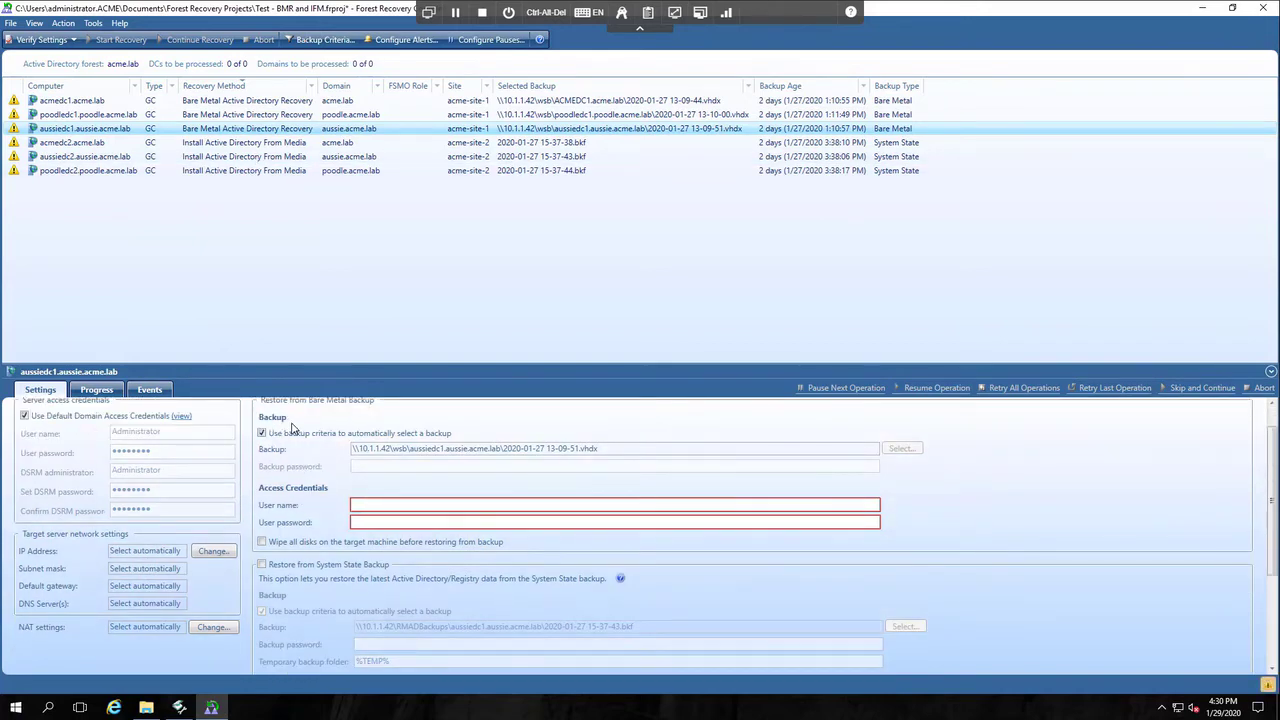
left_click(262, 565)
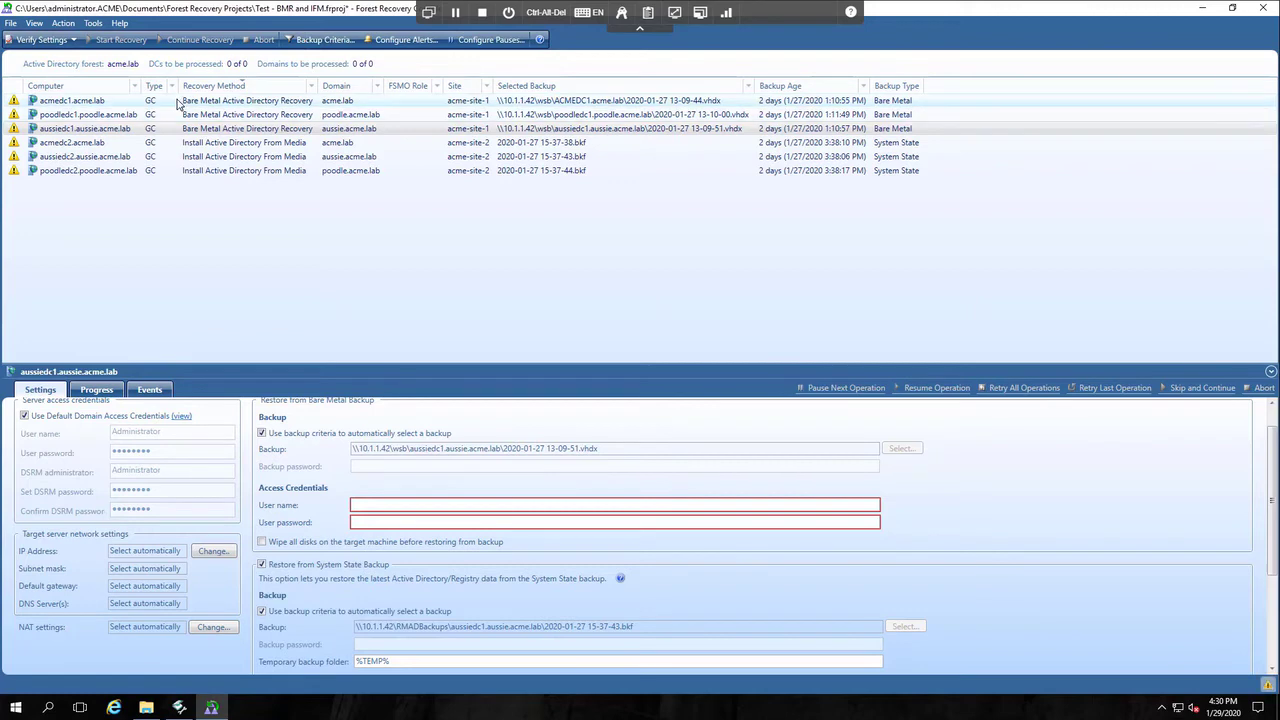
Enable System State restore for the three bare metal domain controllers and enter appserver\Administrator and its password as the bare metal backup access credentials.
left_click_drag(178, 102, 206, 128)
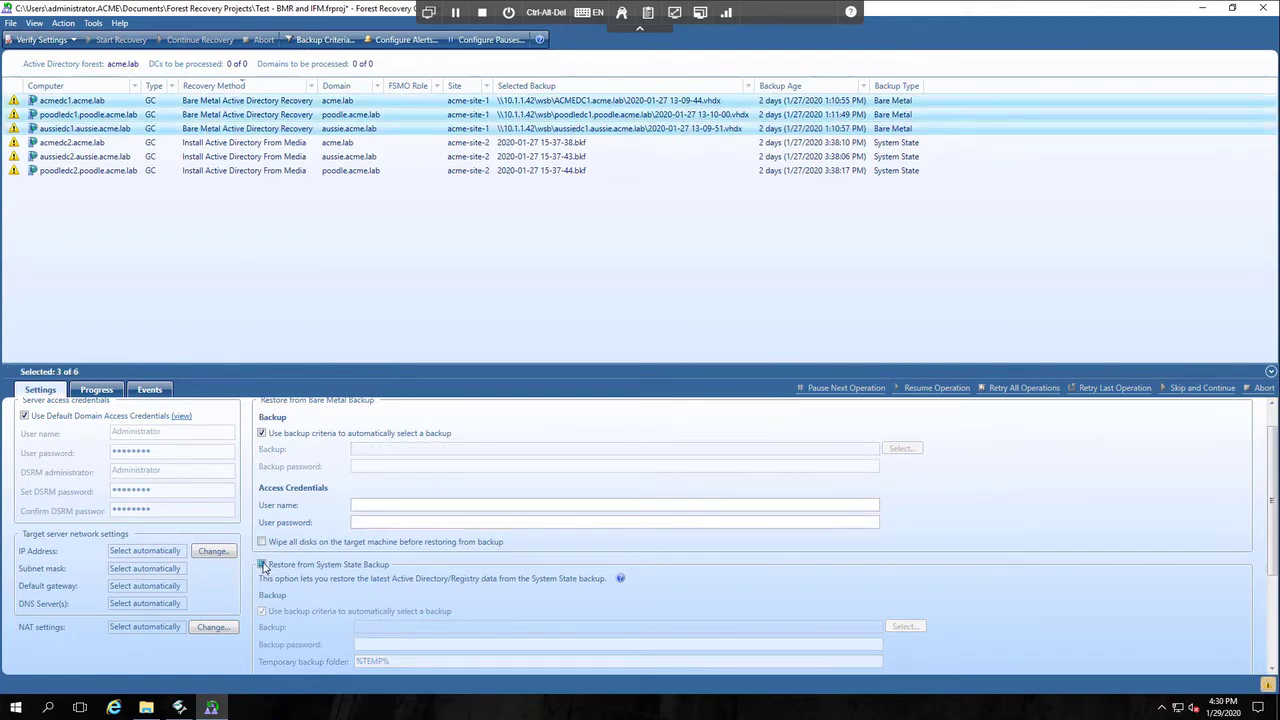
left_click(262, 565)
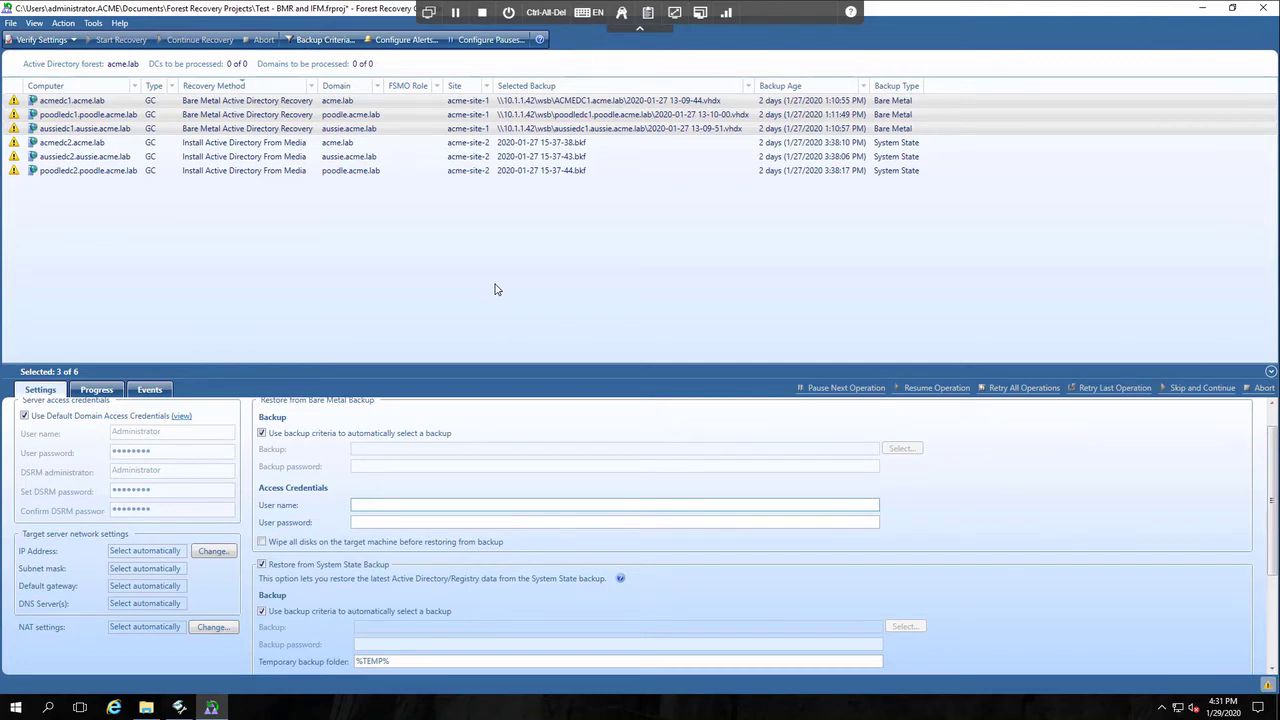
type("appserver")
type("\\Administrator")
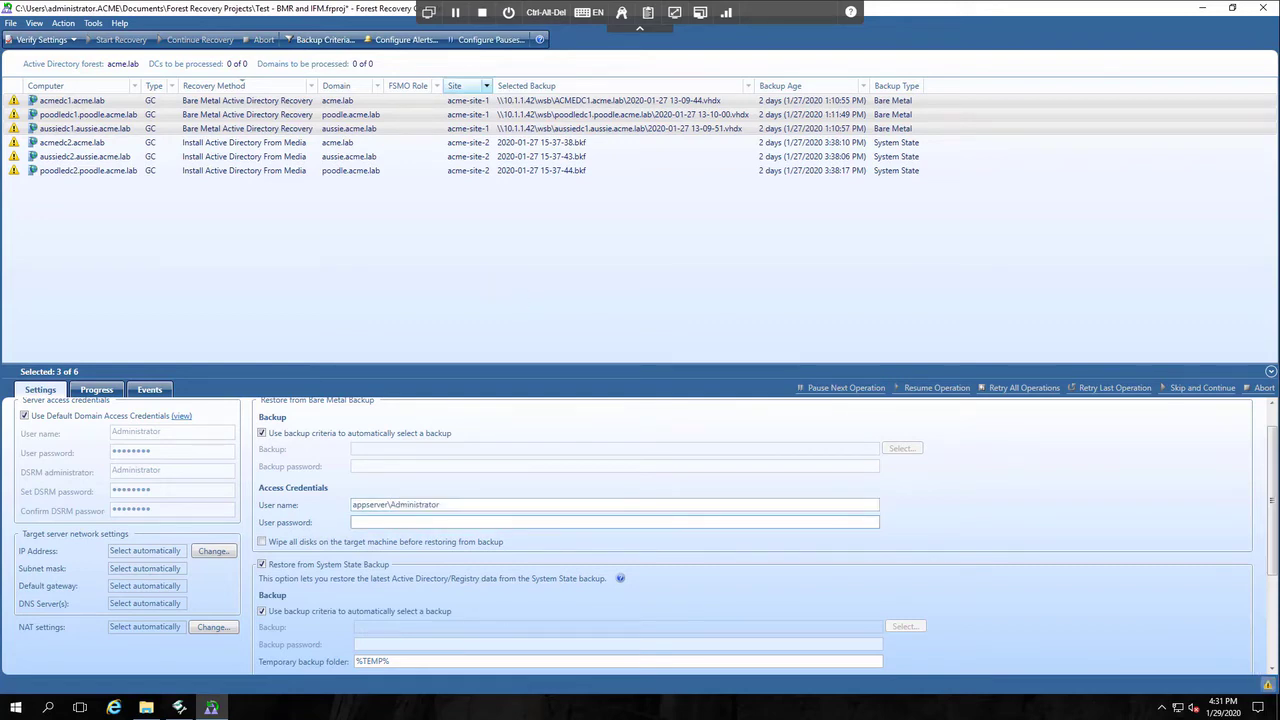
left_click(622, 14)
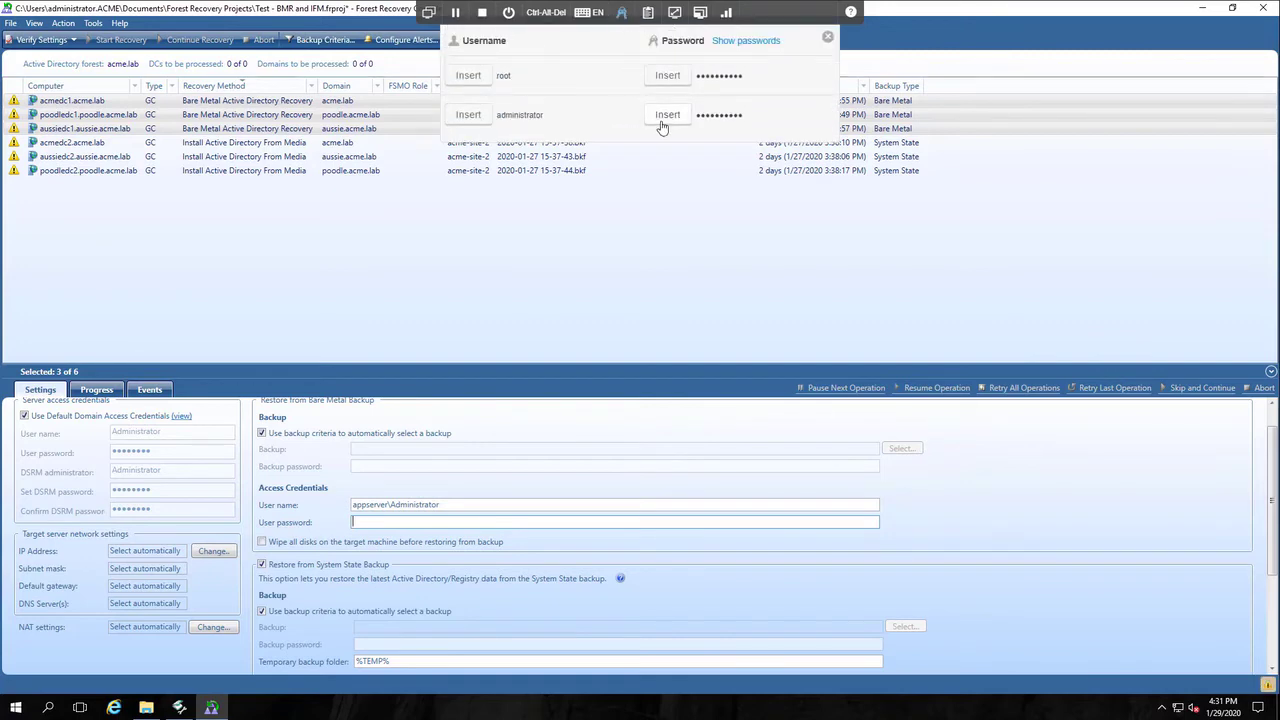
left_click(665, 116)
Enter appserver\Administrator and its stored password as the System State backup access credentials for the same three domain controllers.
scroll(537, 583, "down", 4)
left_click(371, 572)
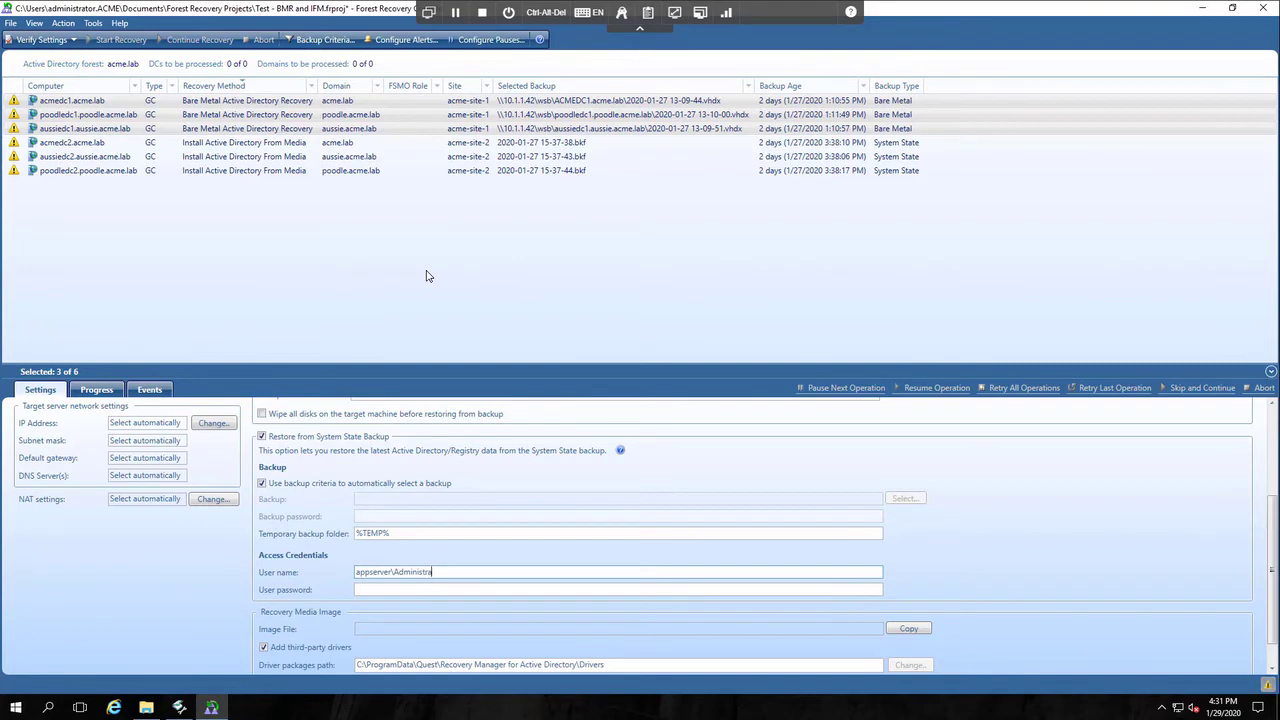
key("Tab")
left_click(621, 12)
left_click(669, 109)
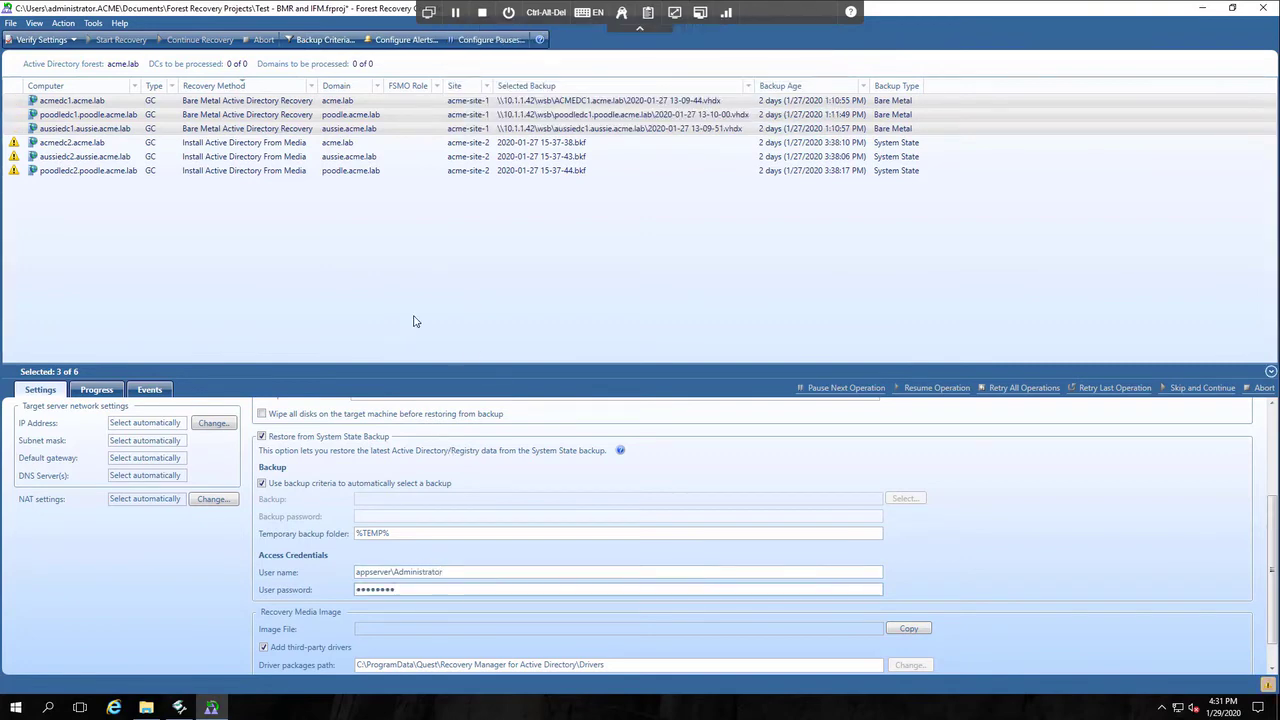
Enter appserver\Administrator and its password as the backup access credentials for the three Install Active Directory From Media domain controllers.
left_click(67, 144)
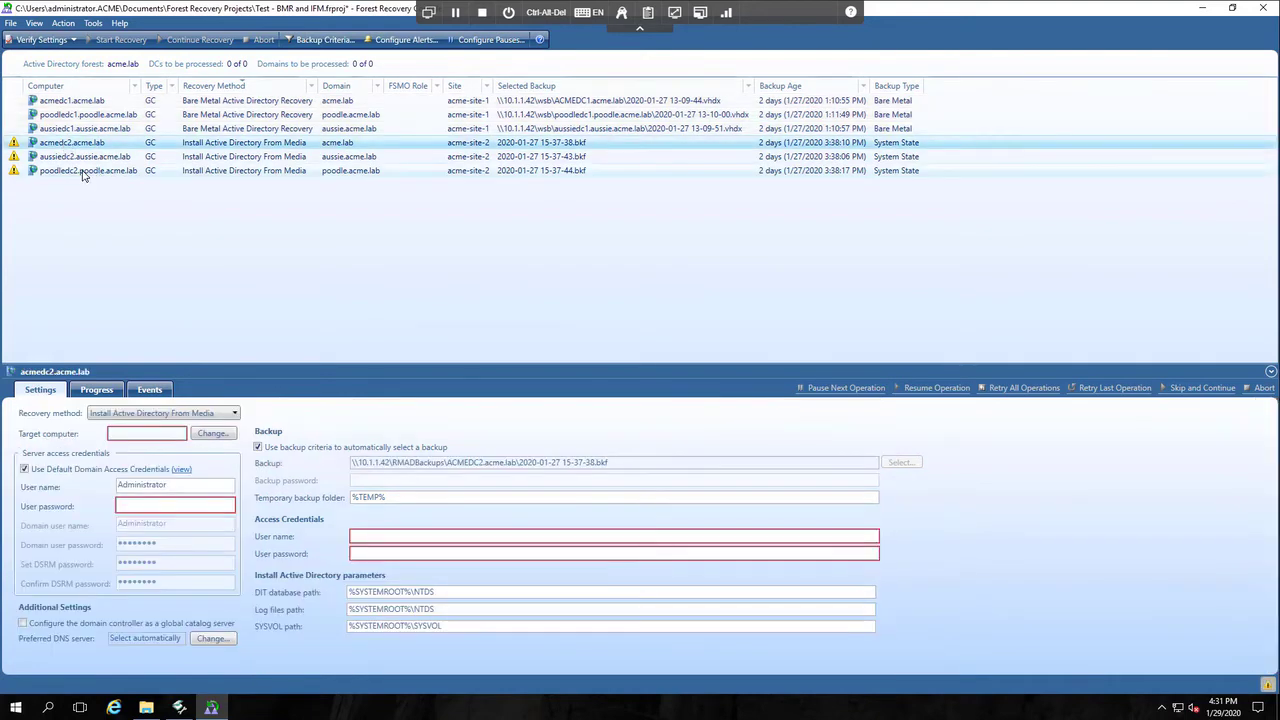
left_click(84, 172, "shift")
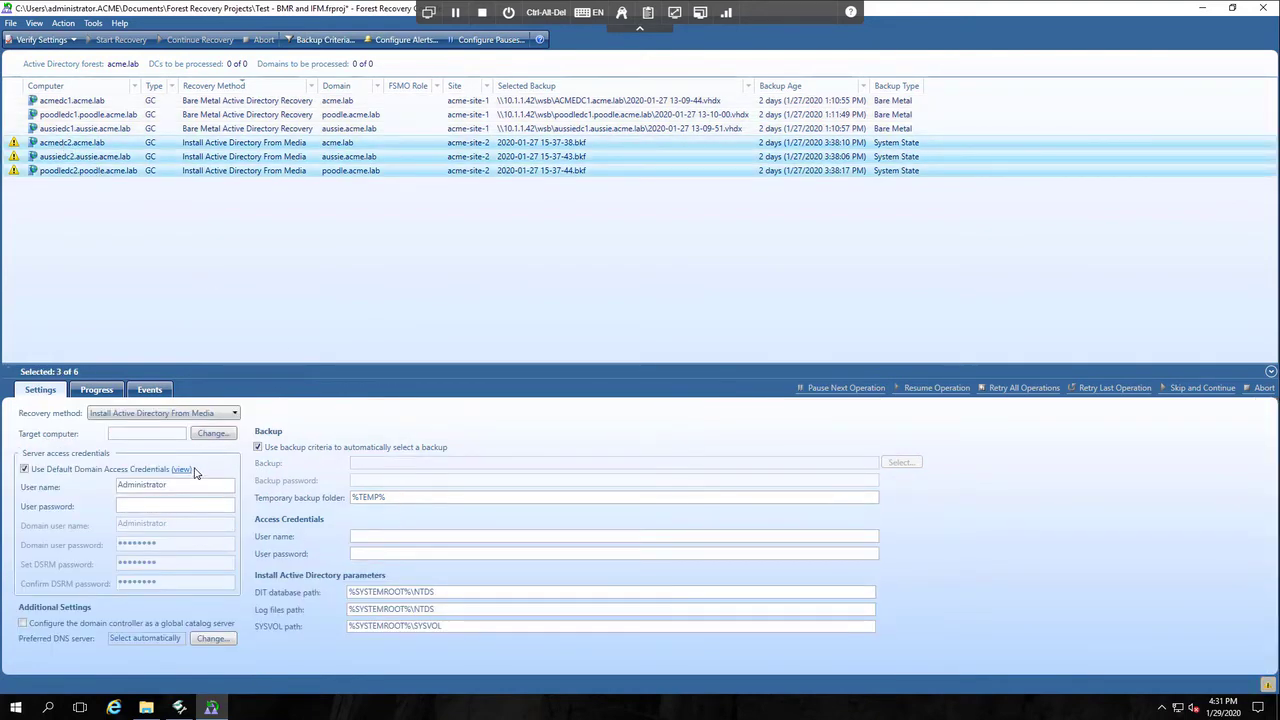
left_click(374, 537)
type("appserver\\Administrator")
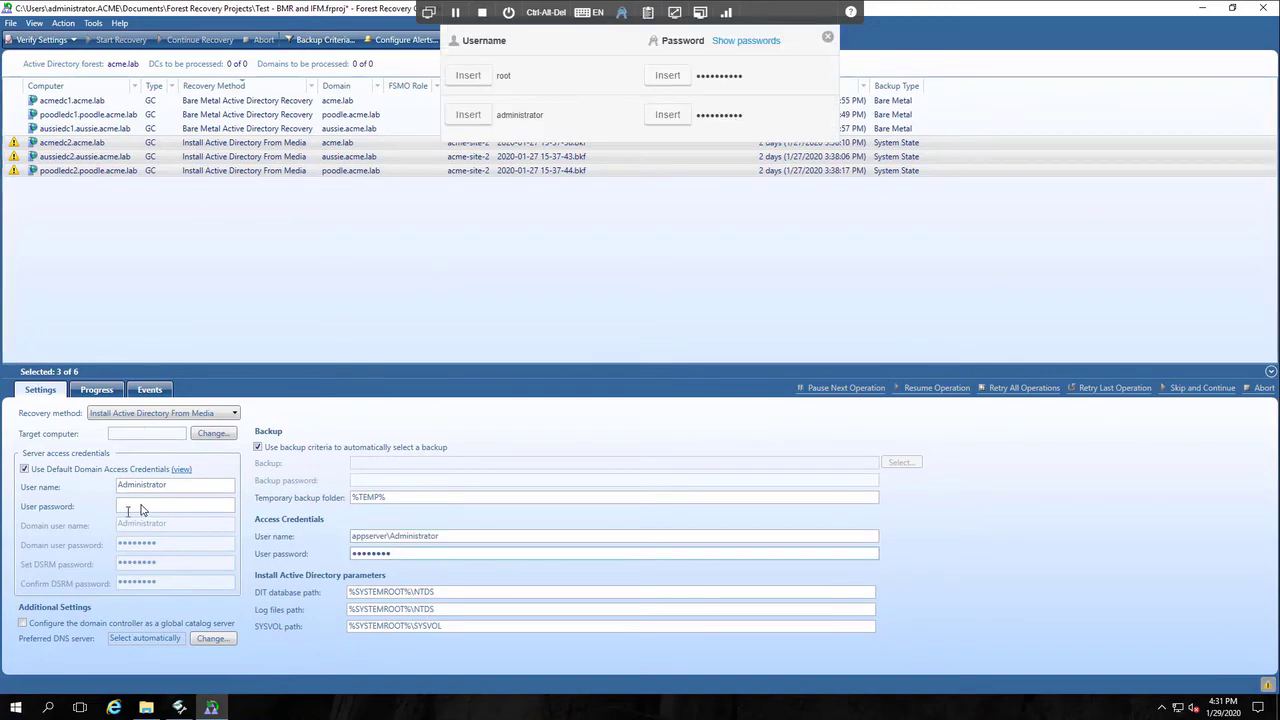
Fill in the server access user password for the three install-from-media domain controllers from the stored administrator credentials.
left_click(143, 508)
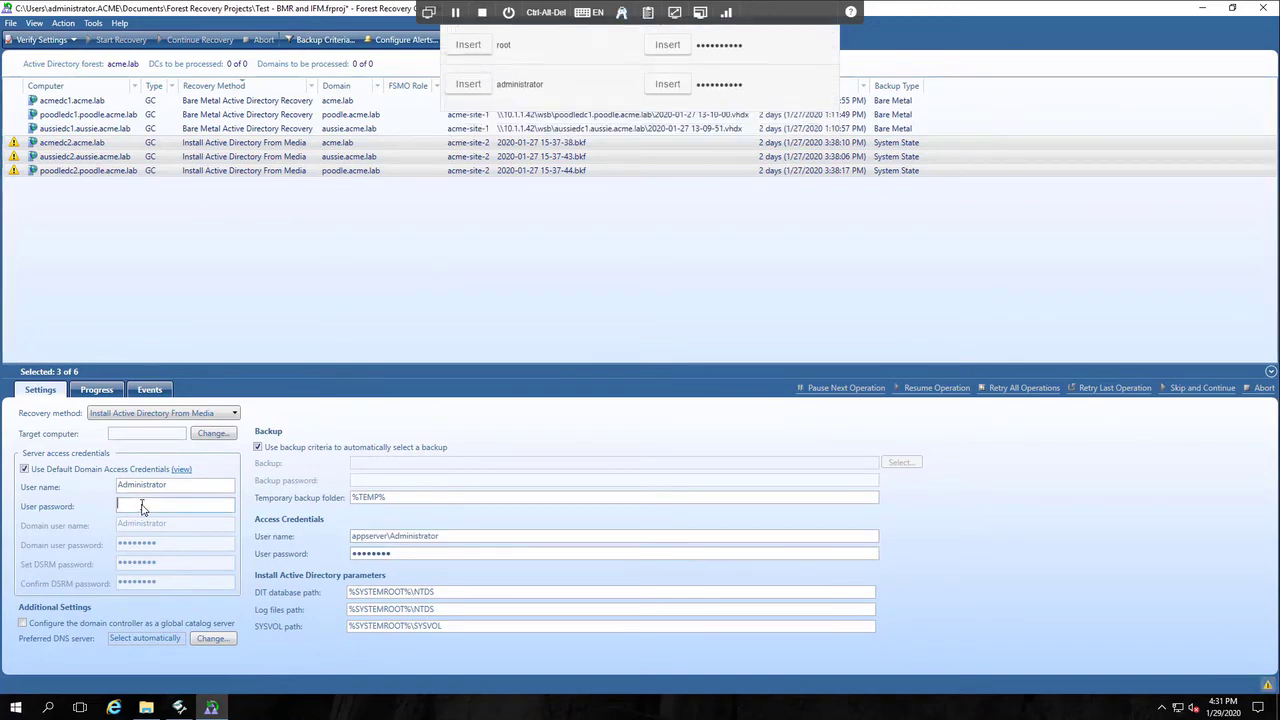
left_click(621, 12)
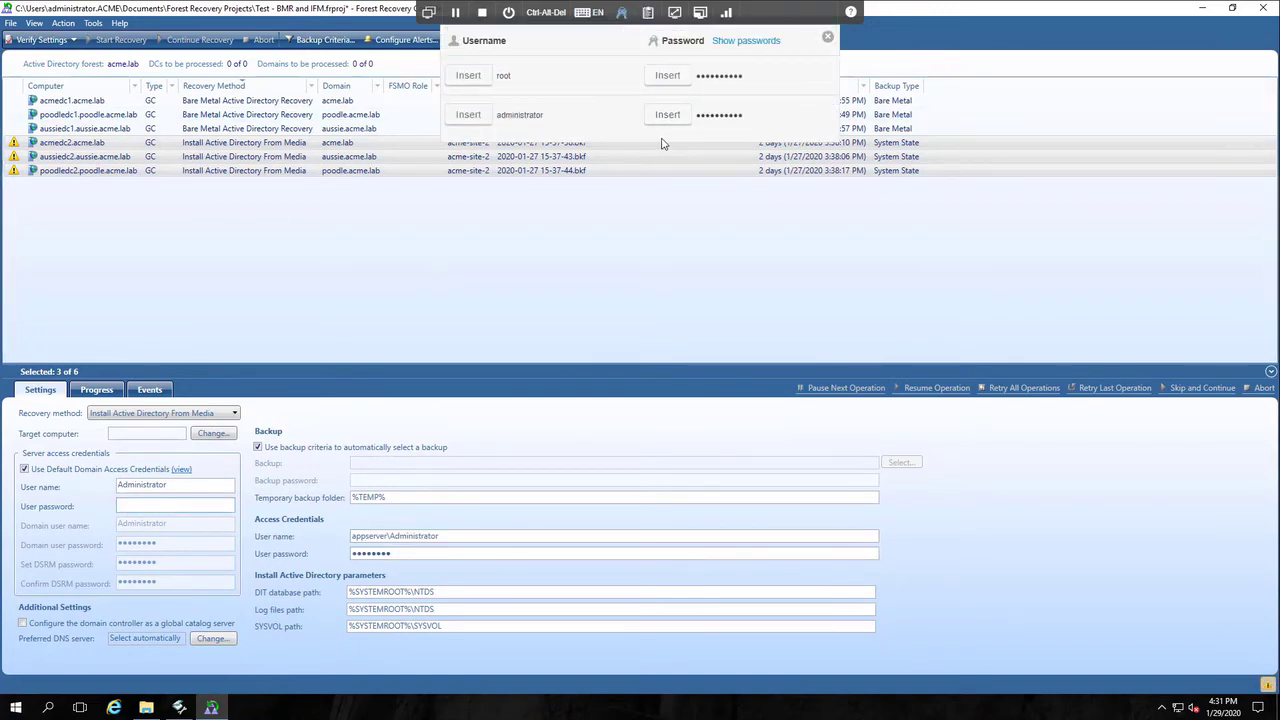
left_click(667, 116)
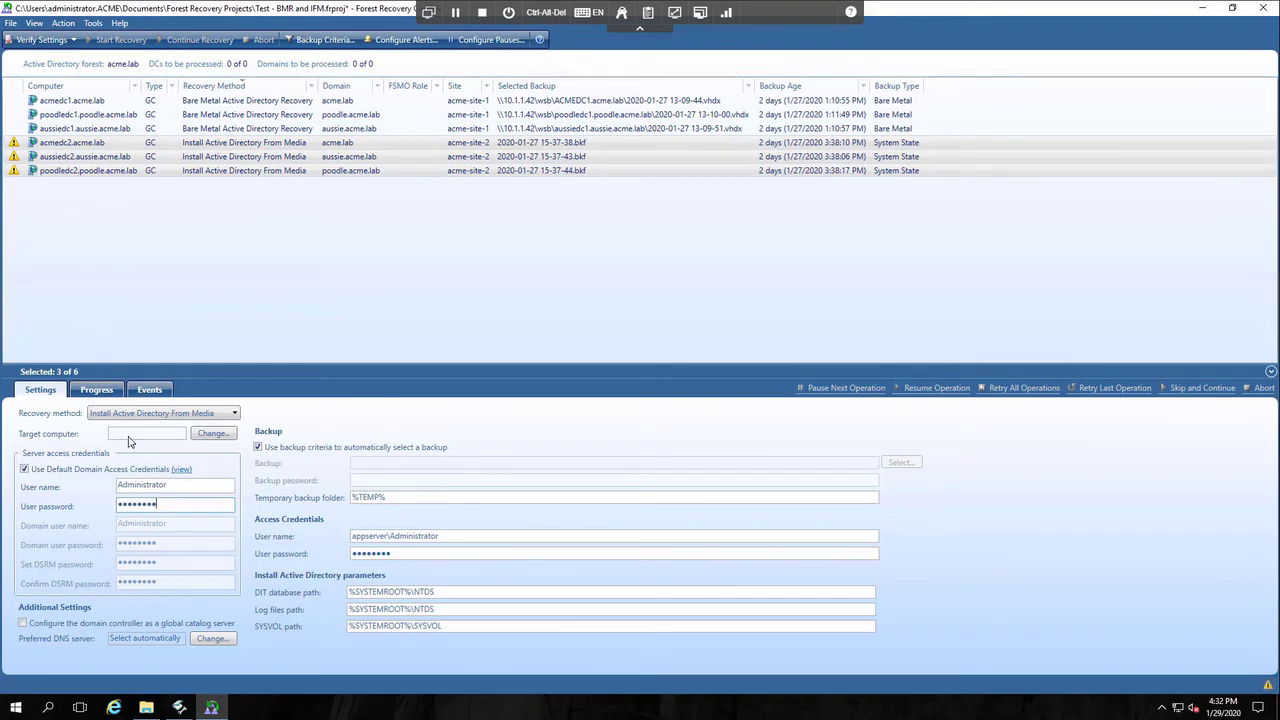
Set the target computer's IP address for acmedc2.acme.lab.
left_click(105, 147)
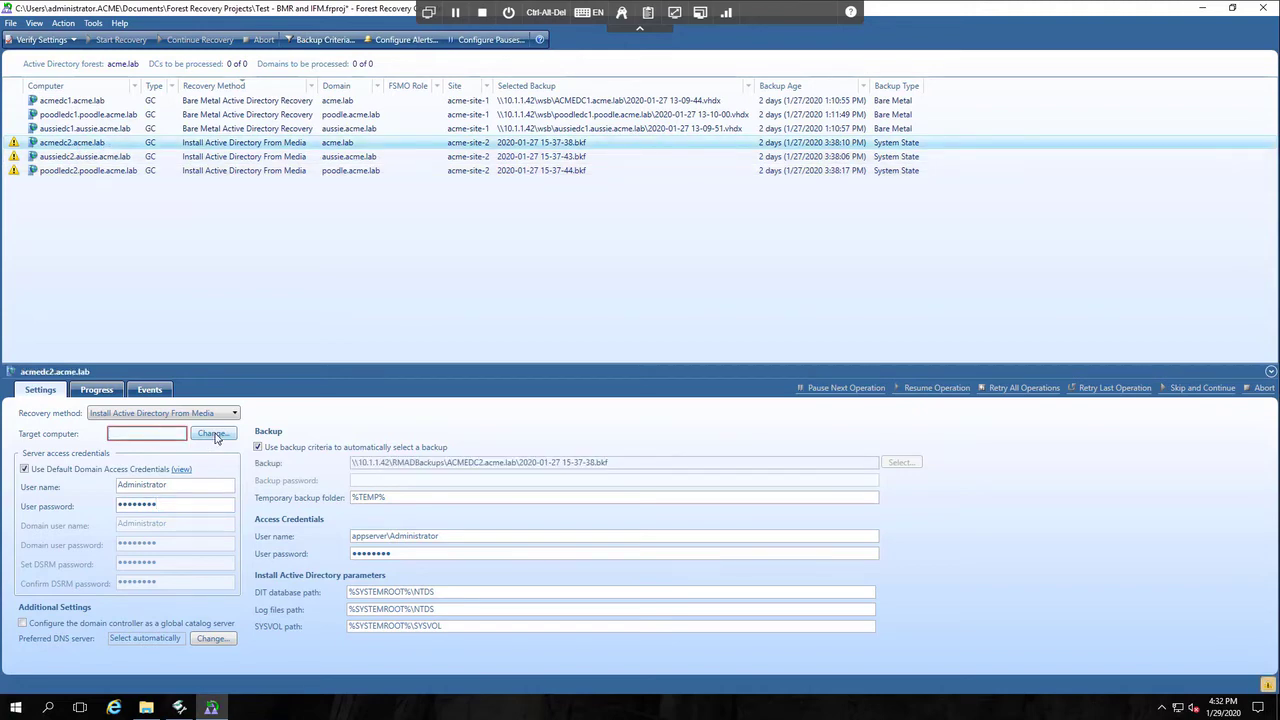
left_click(213, 433)
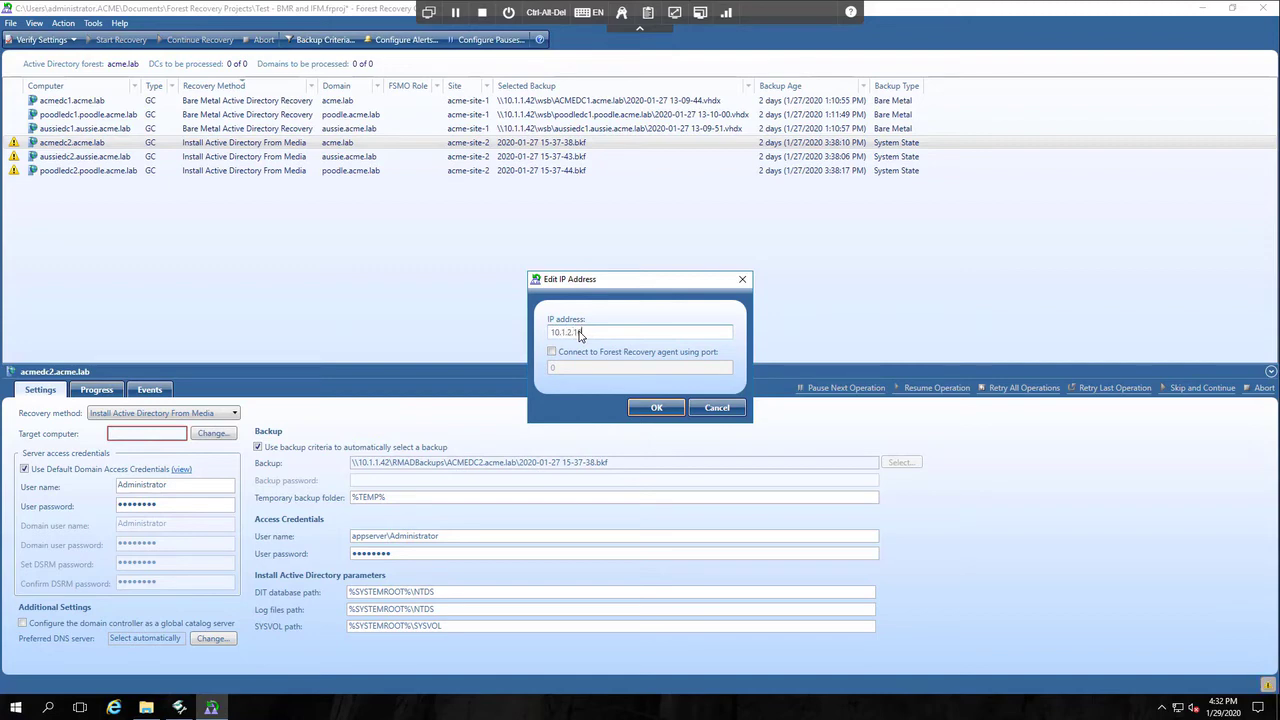
type("10.1.2.1")
key("Return")
Set the target computer's IP address for aussiedc2.aussie.acme.lab, and set it to 10.1.2.30 for poodledc2.poodle.acme.lab.
left_click(63, 157)
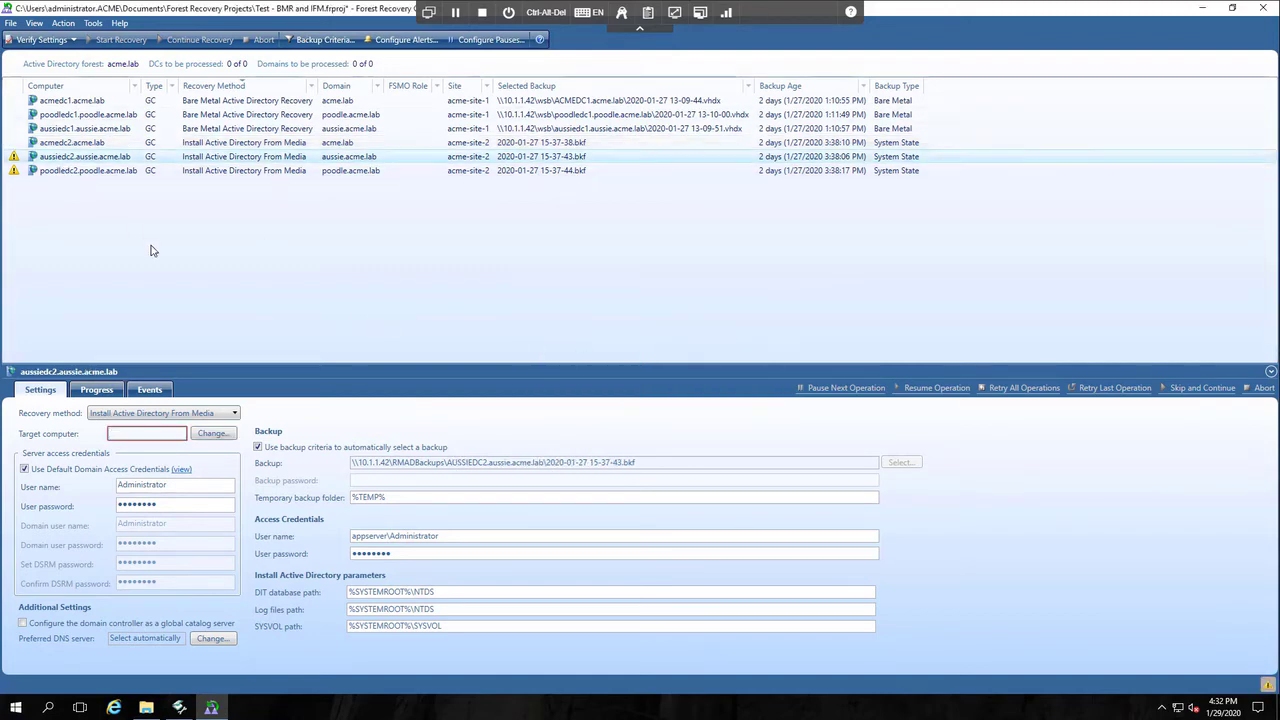
left_click(214, 434)
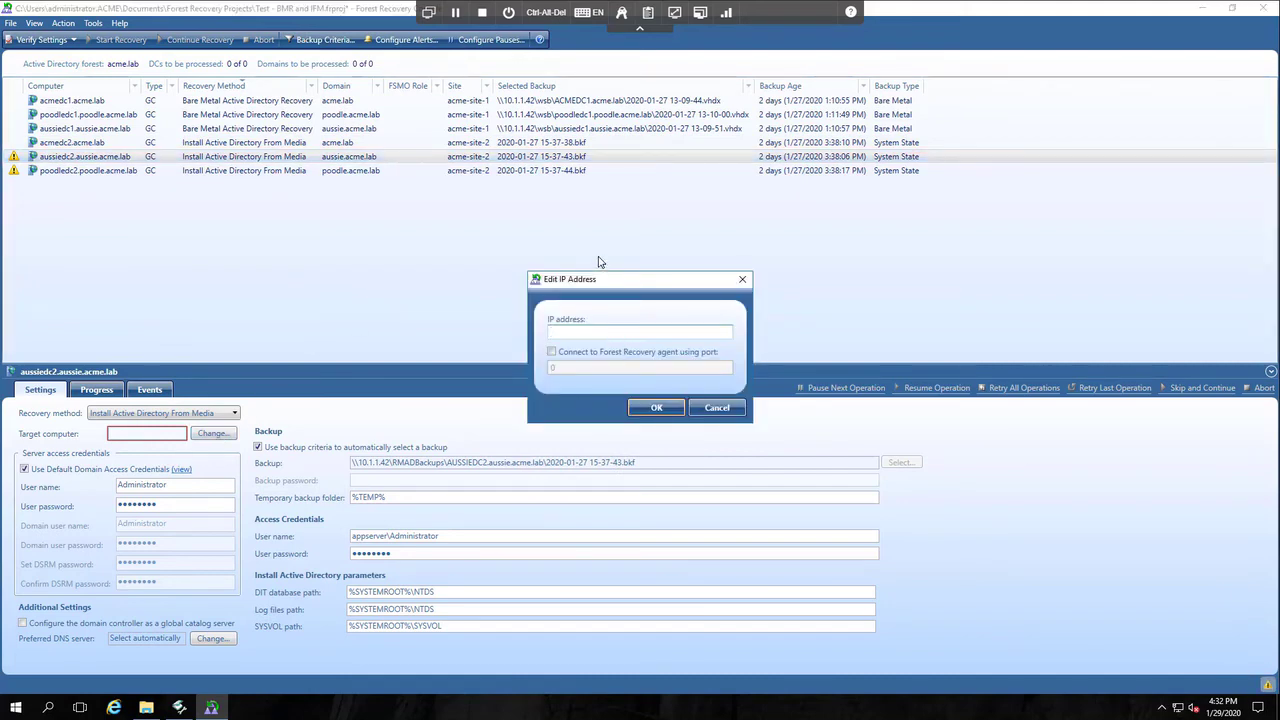
type("10.1.2.30")
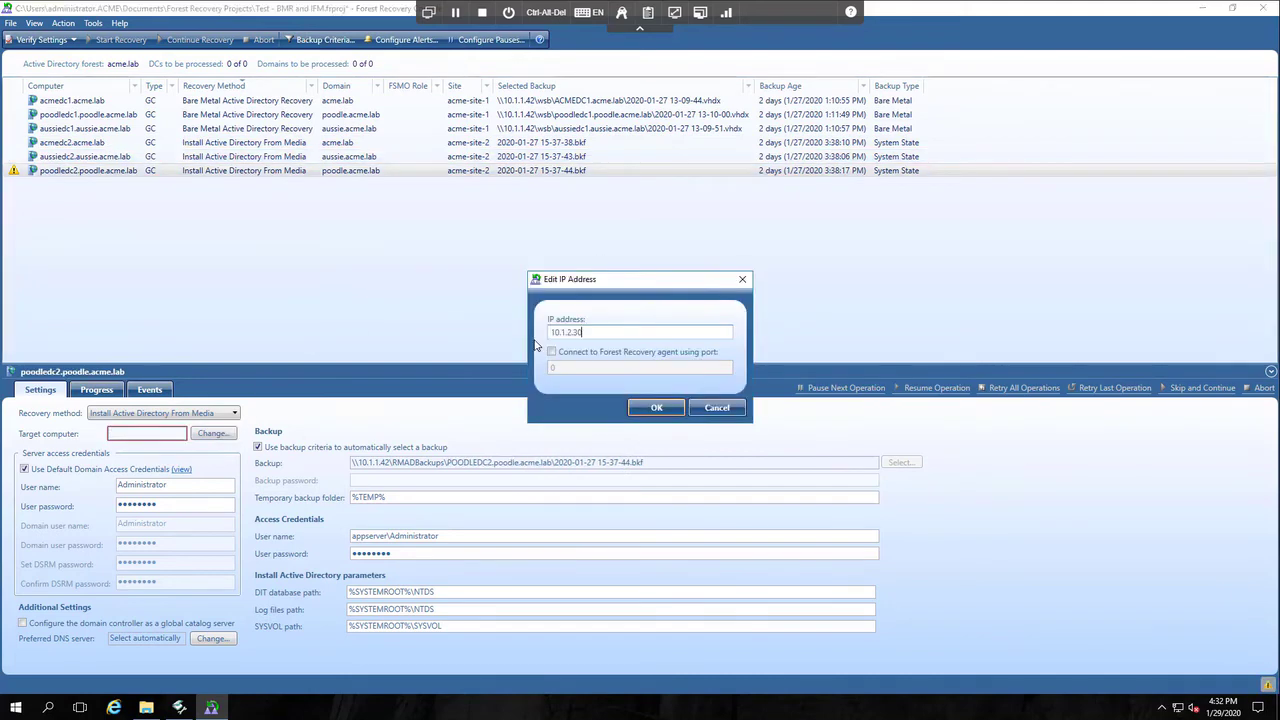
left_click(657, 408)
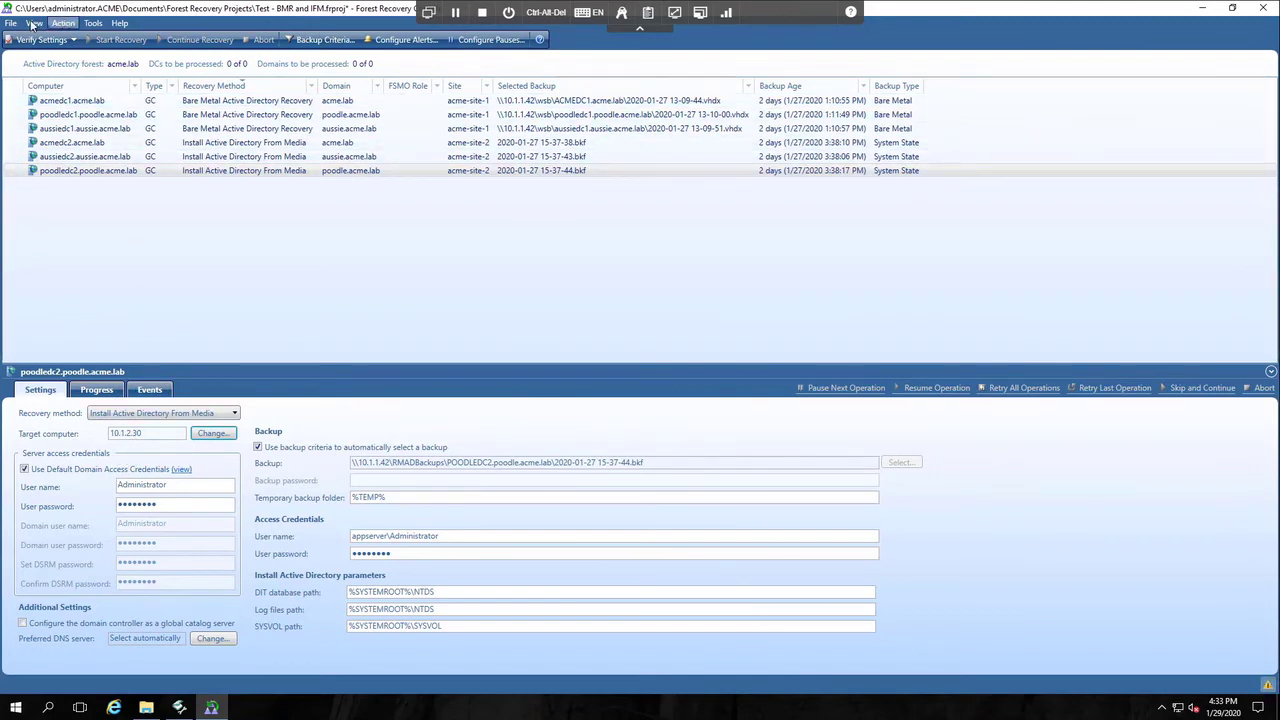
Set the recovery project's global catalog option to Keep GC intact, accept the settings and save the project.
left_click(93, 23)
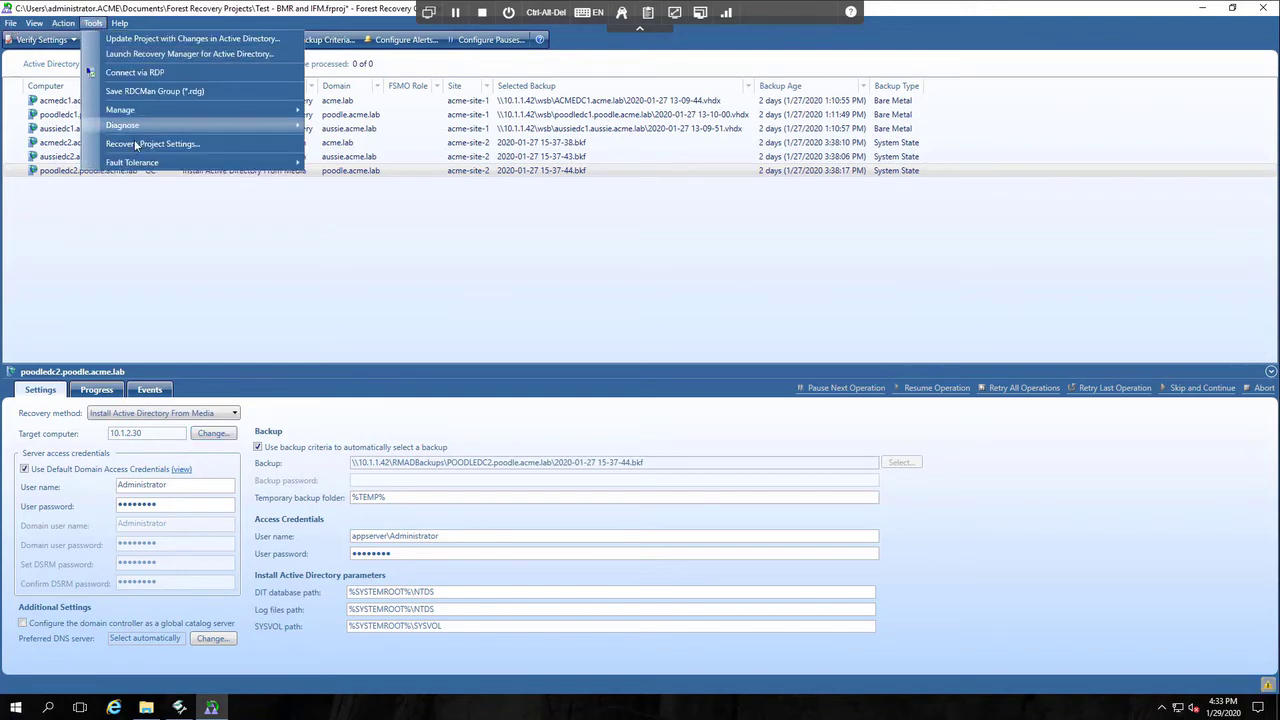
left_click(182, 145)
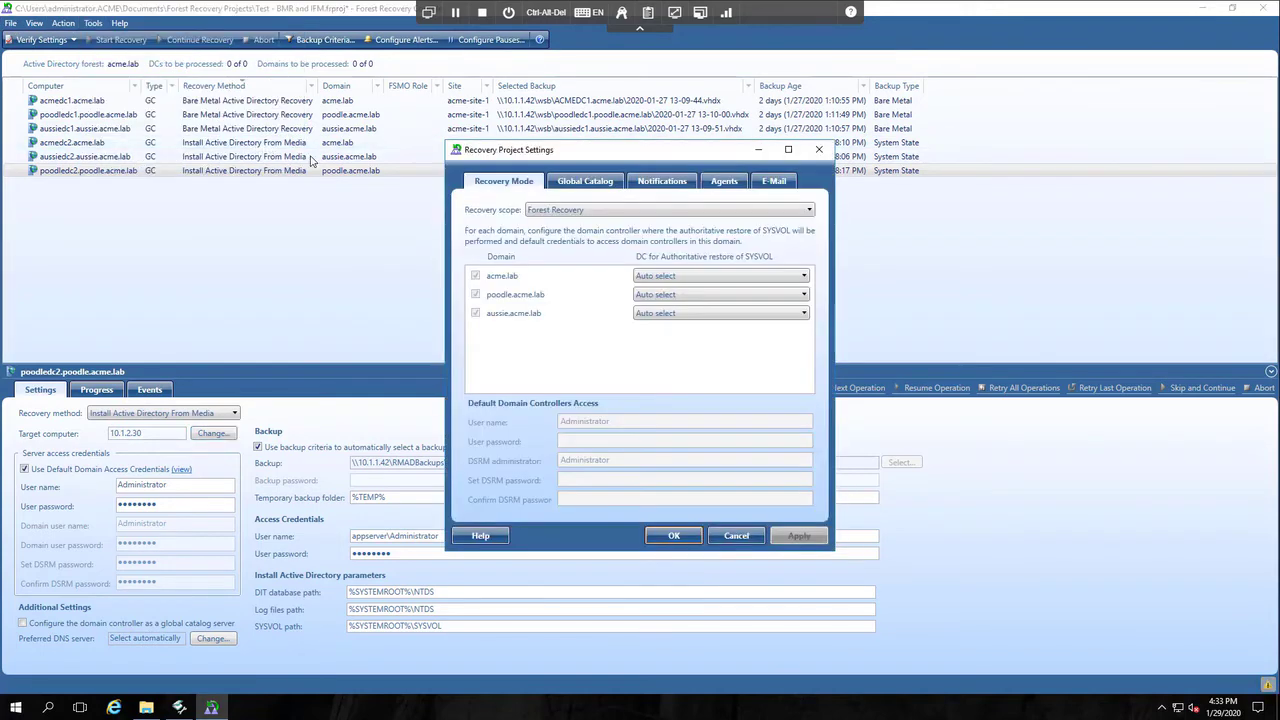
left_click(585, 181)
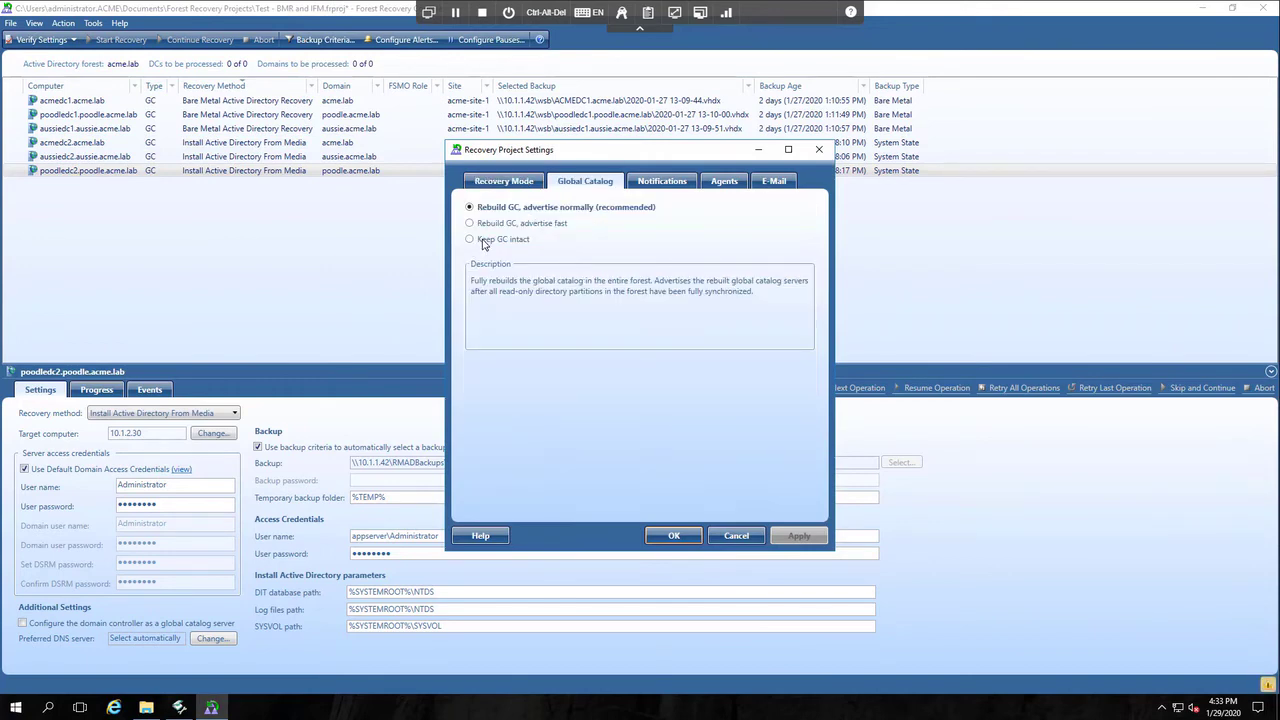
left_click(528, 241)
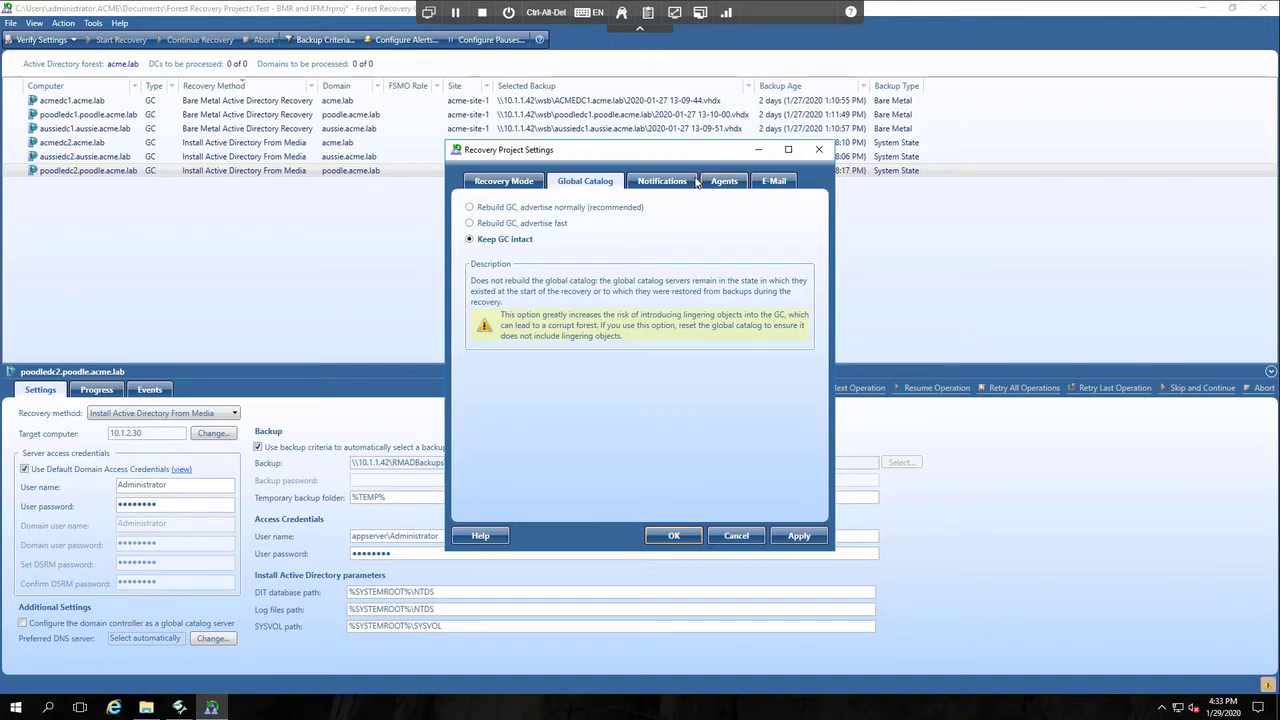
left_click(664, 183)
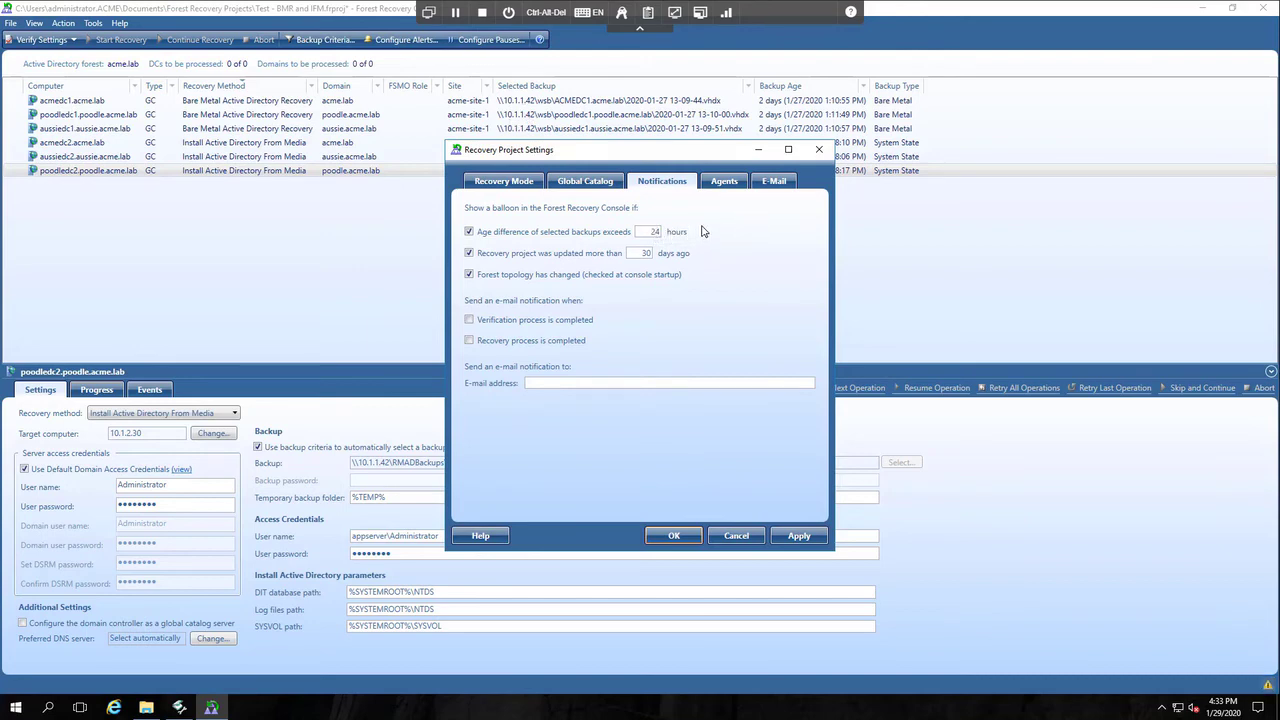
left_click(505, 182)
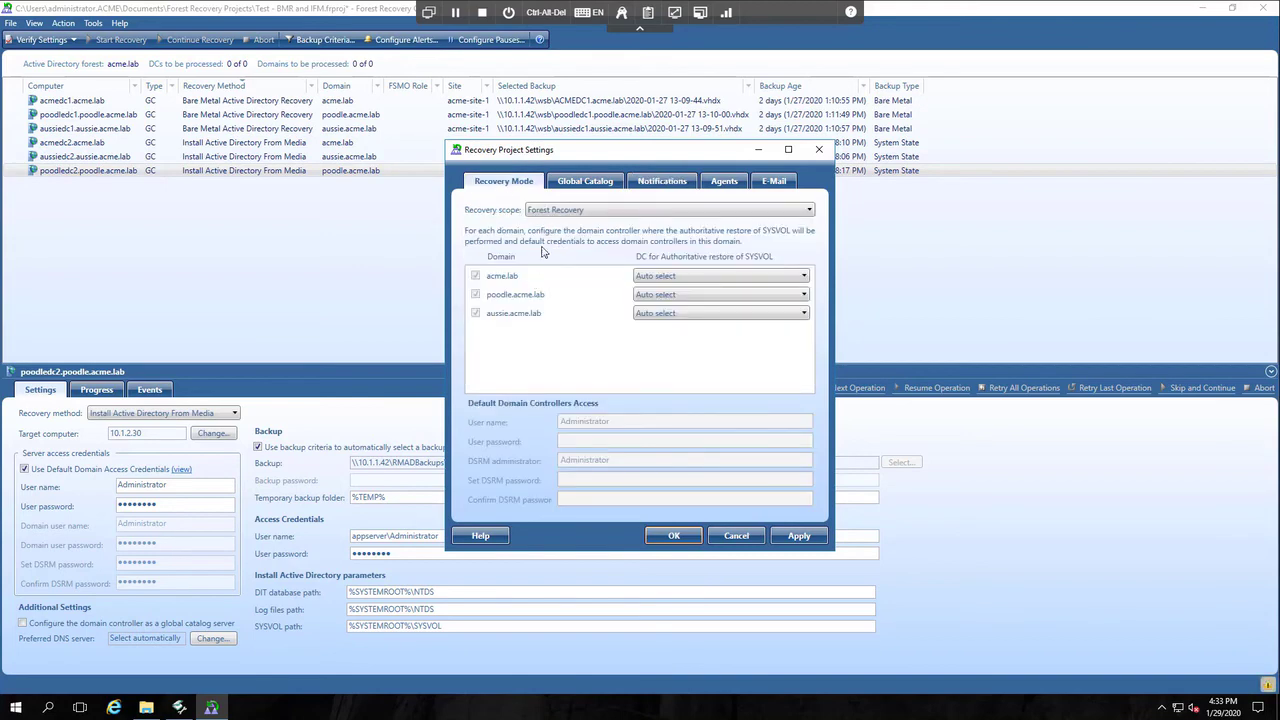
left_click(588, 182)
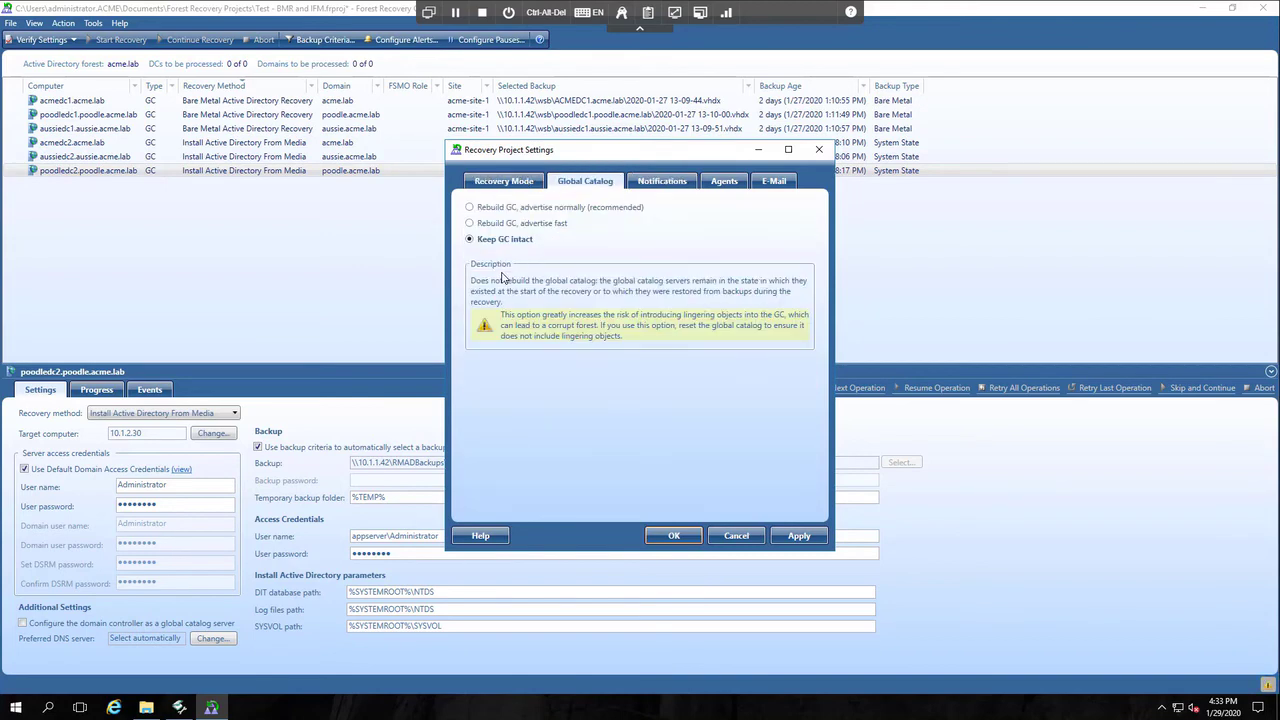
left_click(675, 536)
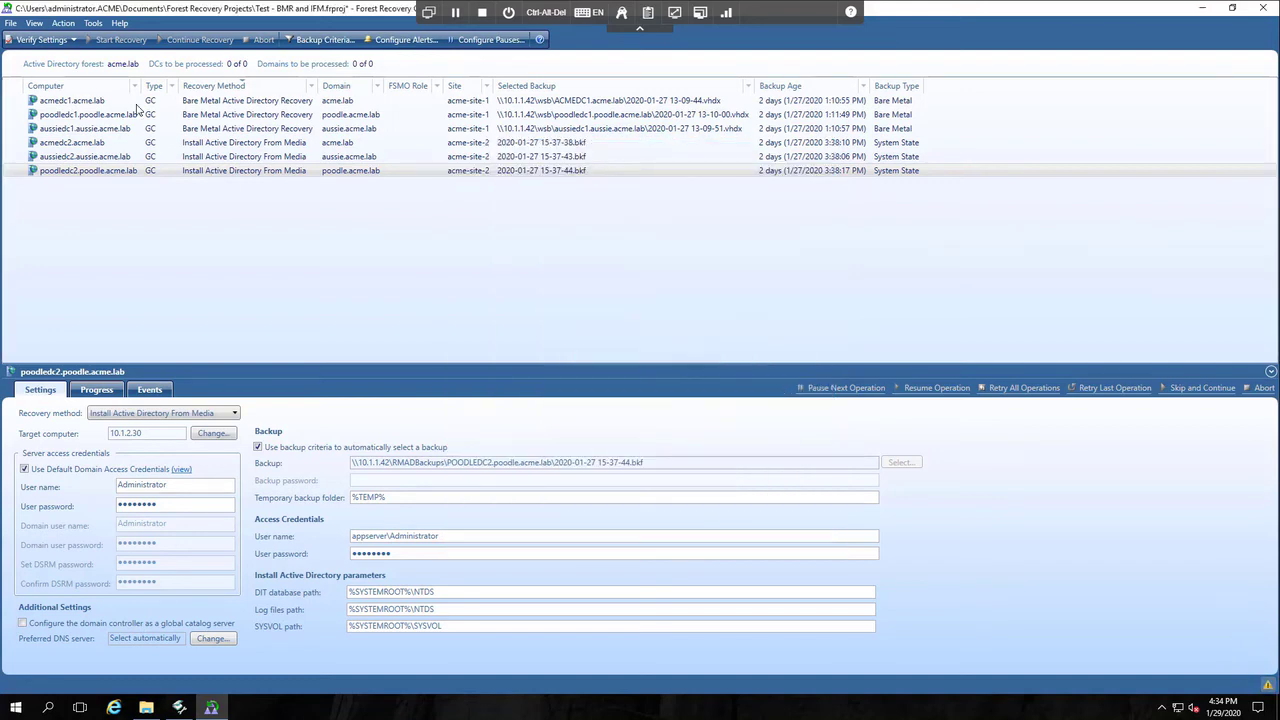
left_click(10, 23)
left_click(49, 72)
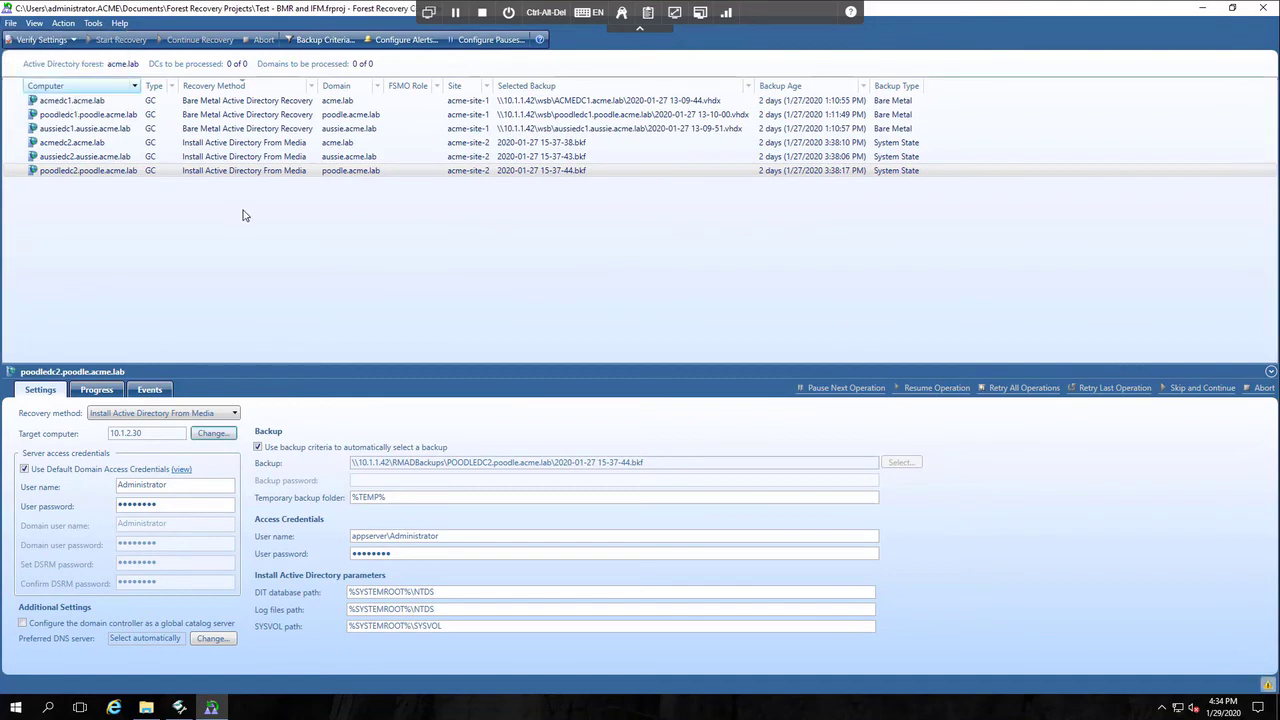
Verify the recovery project settings and examine the verification progress of acmedc2.acme.lab and acmedc1.acme.lab.
left_click(40, 40)
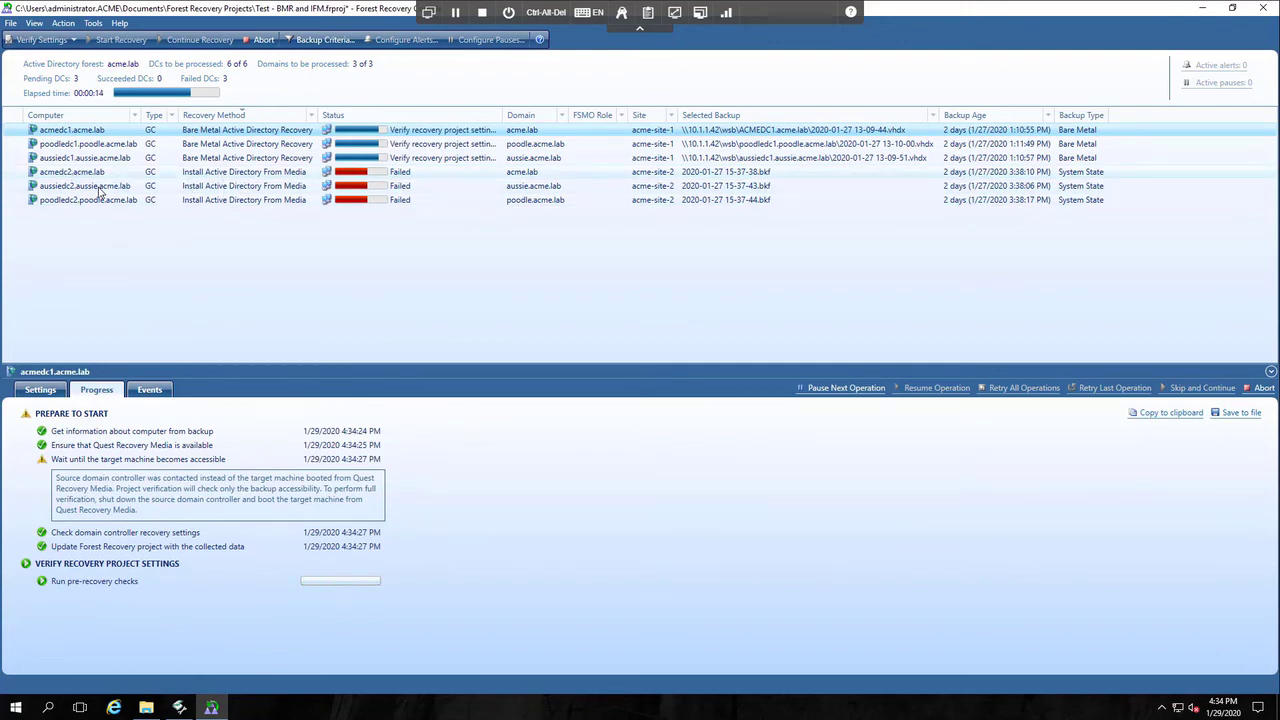
left_click(74, 173)
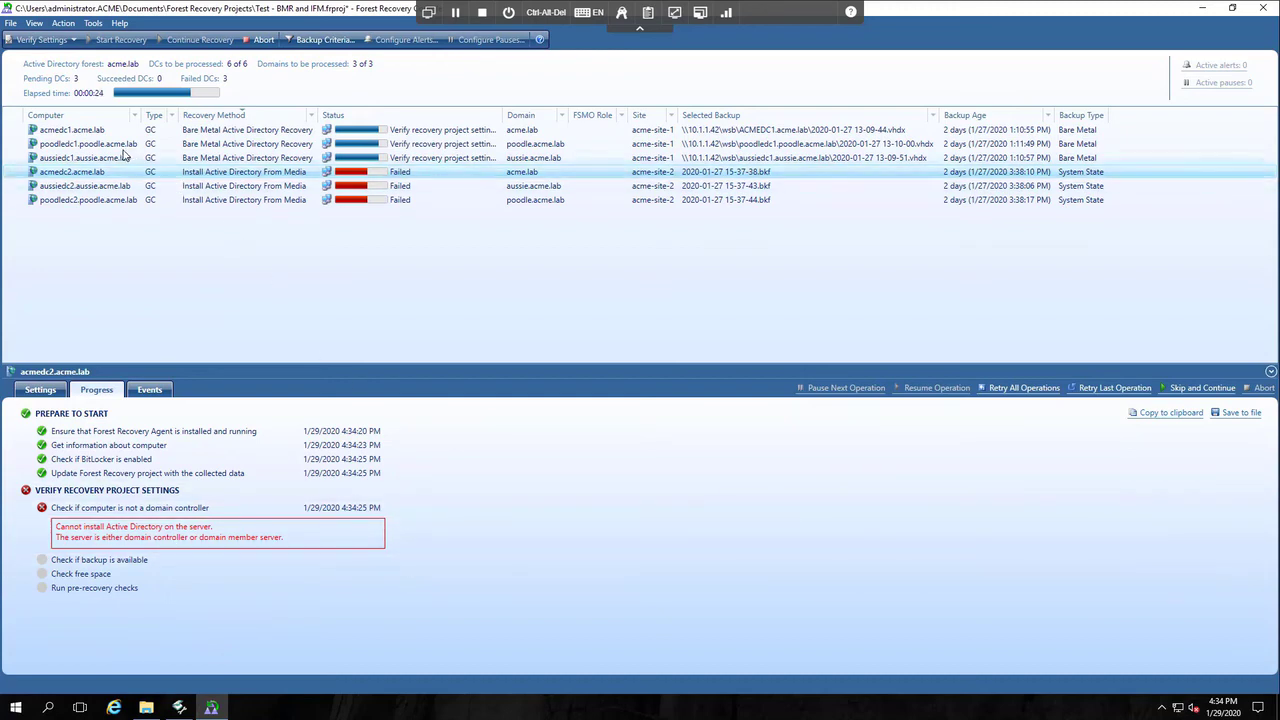
left_click(90, 130)
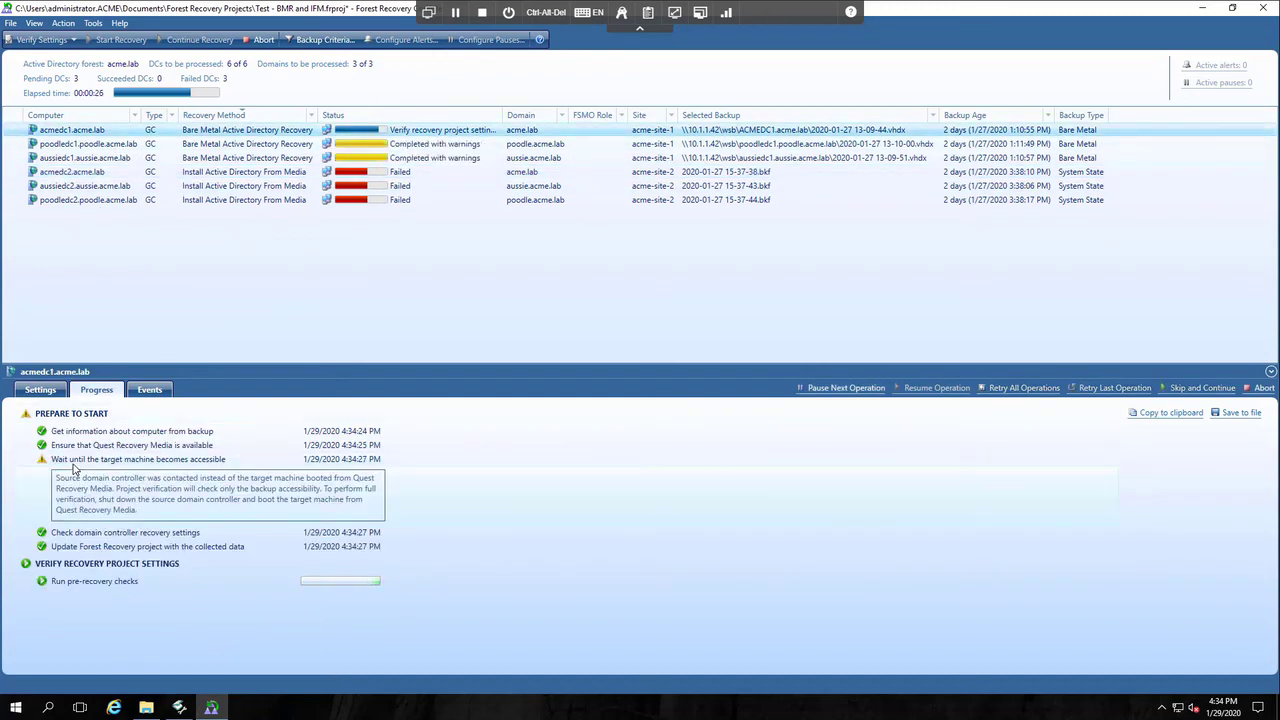